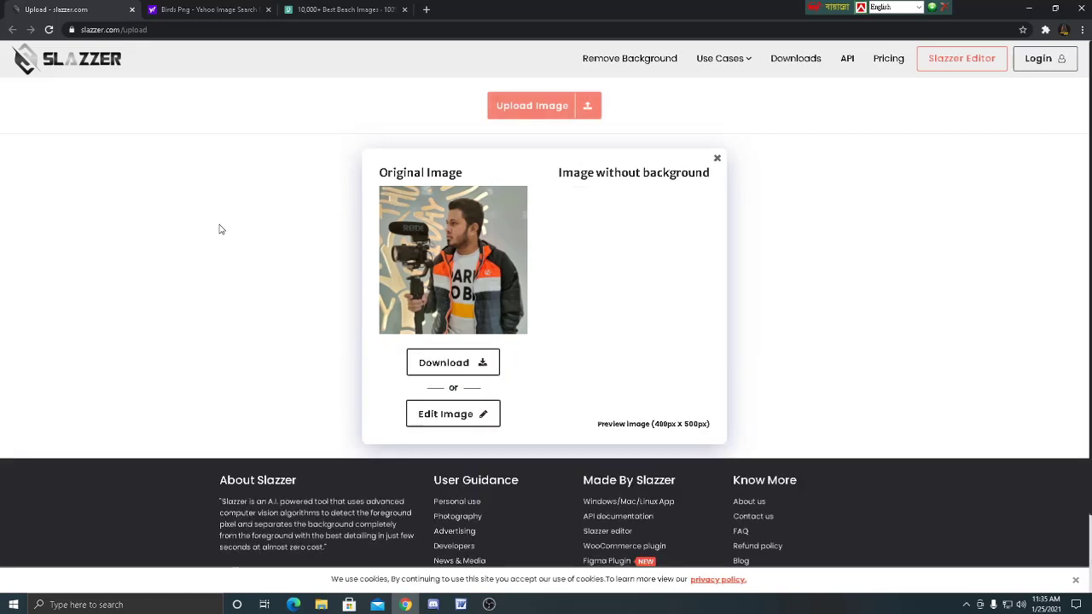
# - Save the background-free cutout of the man with the camera to the computer as a PNG
pyautogui.rightClick(605, 346)
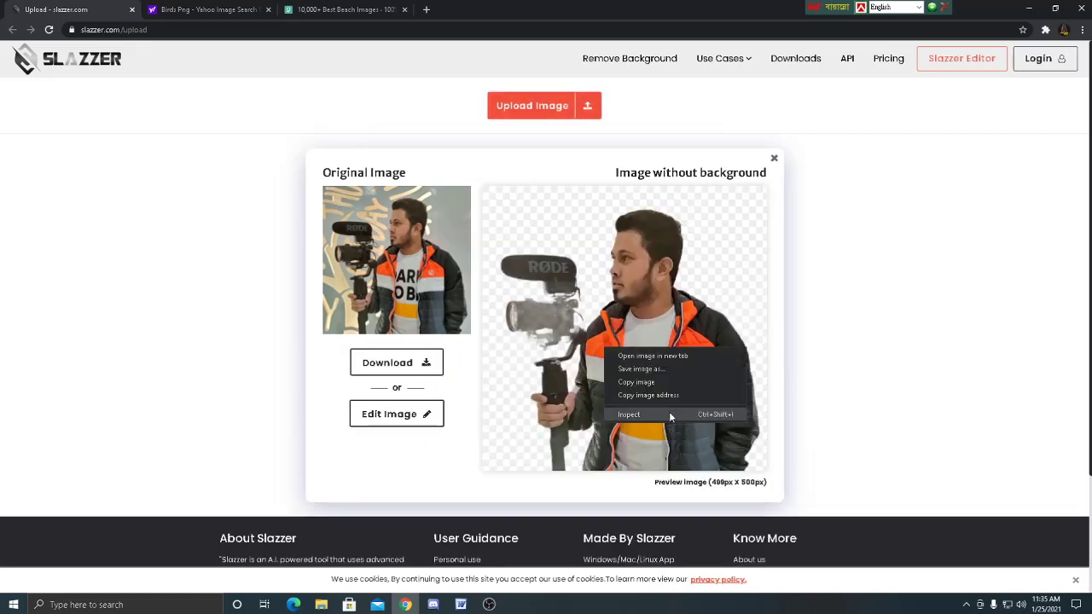
pyautogui.click(643, 368)
pyautogui.click(457, 289)
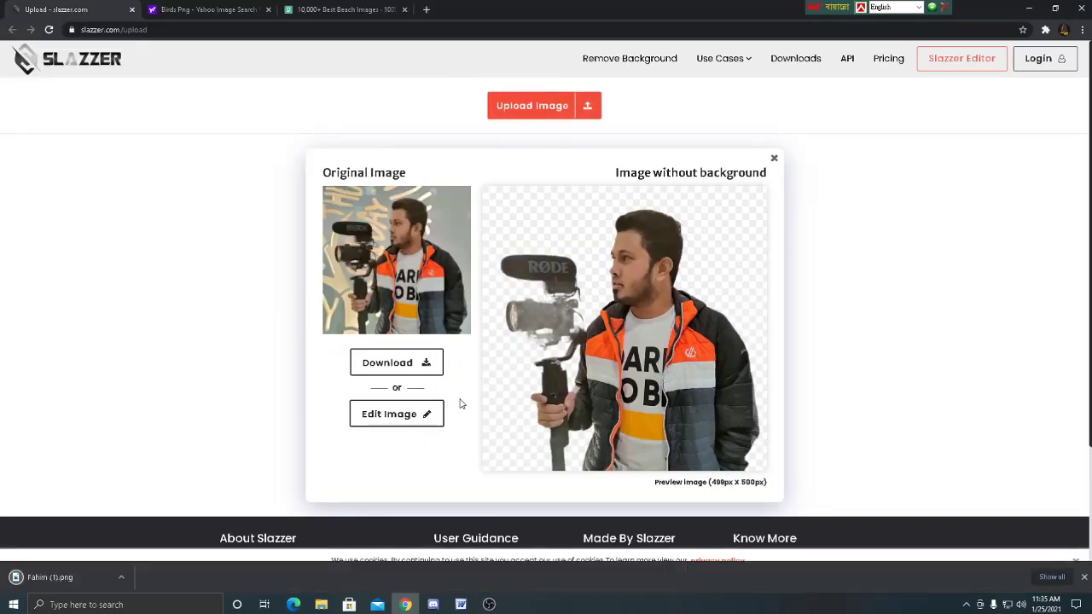
# - Open canva.com in a new browser tab and create a blank Presentation (16:9) design
pyautogui.click(428, 10)
pyautogui.write('canva.')
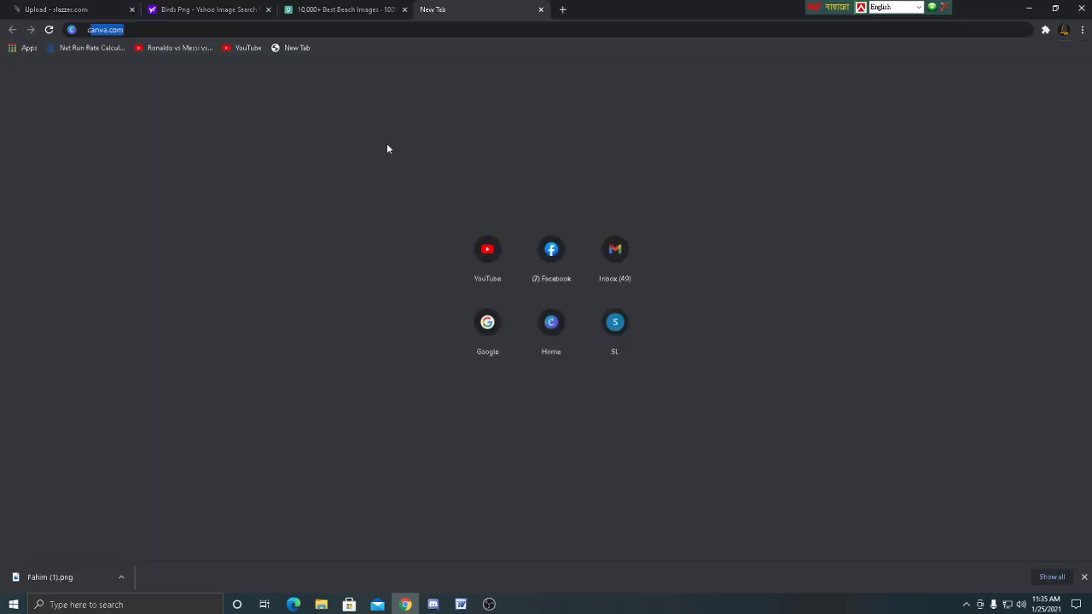
pyautogui.write('com')
pyautogui.press('Return')
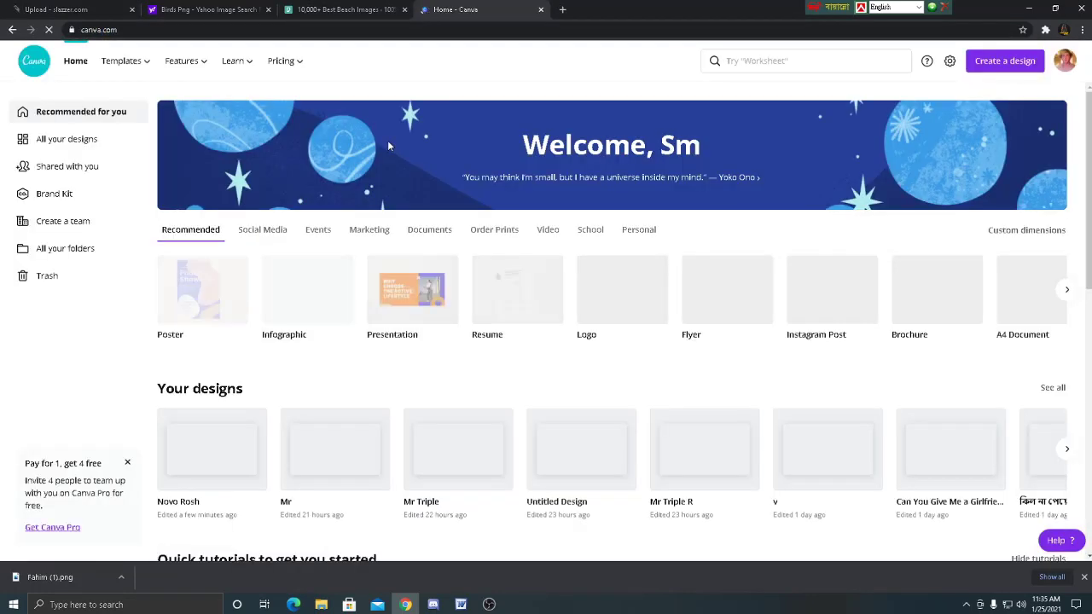
pyautogui.click(1004, 60)
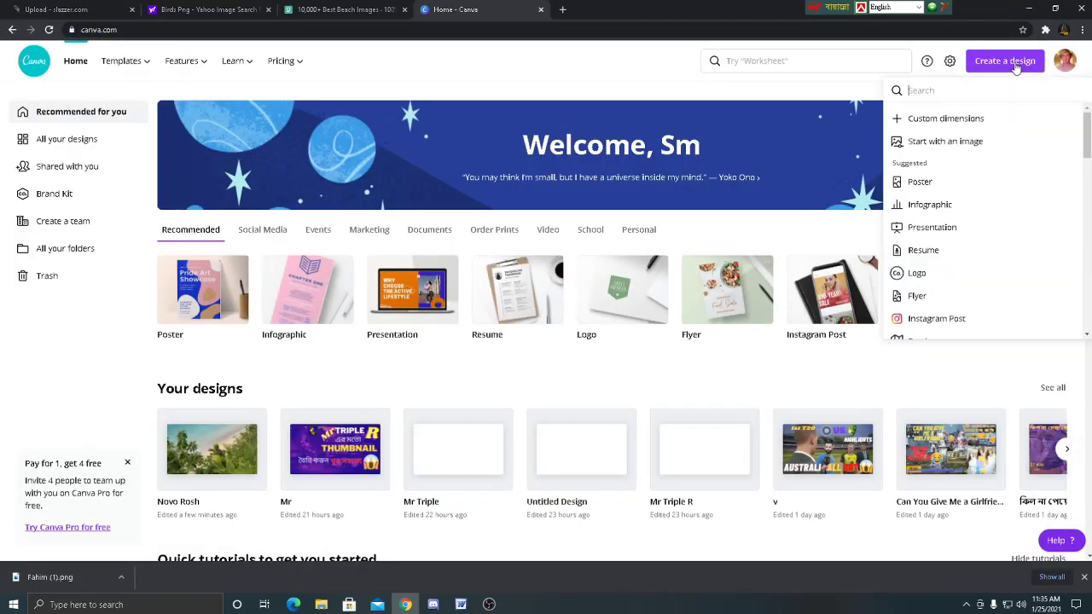
pyautogui.click(925, 226)
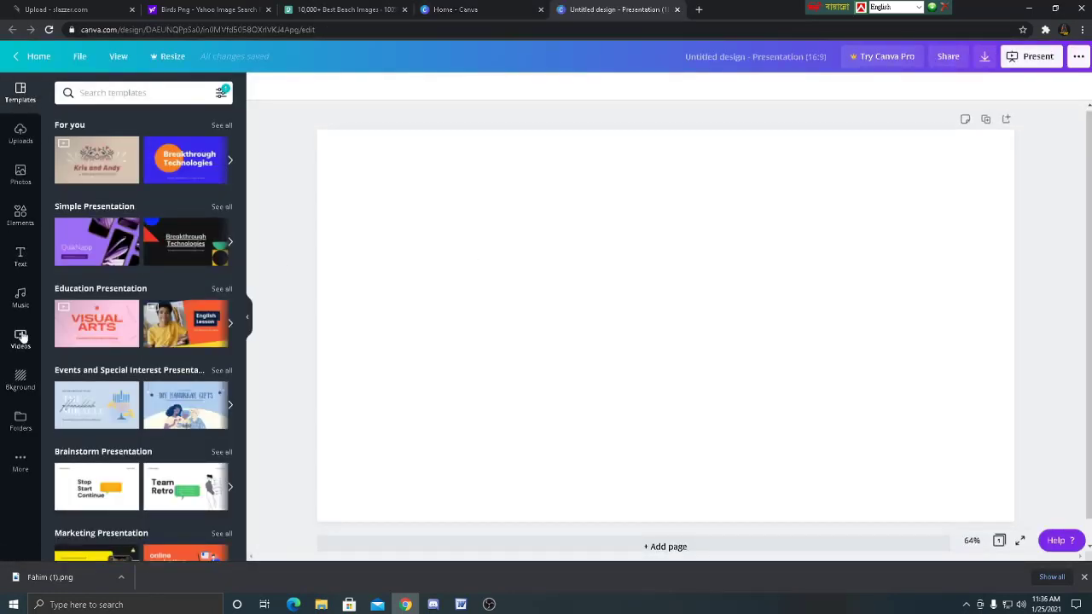
# - Apply the recently used beach photo with palm trees as the page background and set its blur to 7
pyautogui.click(21, 378)
pyautogui.click(80, 185)
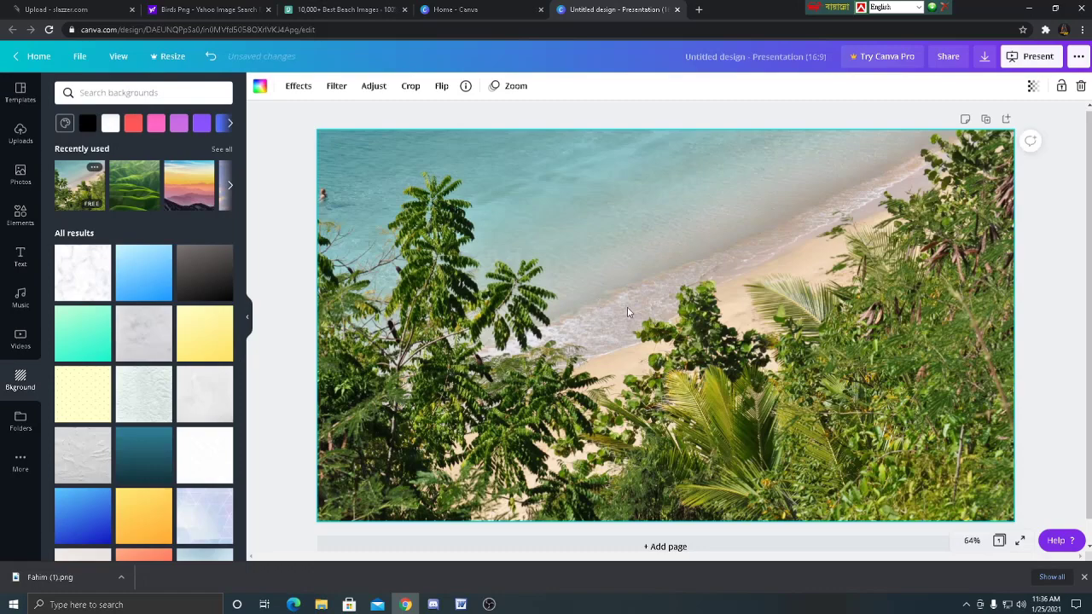
pyautogui.click(373, 85)
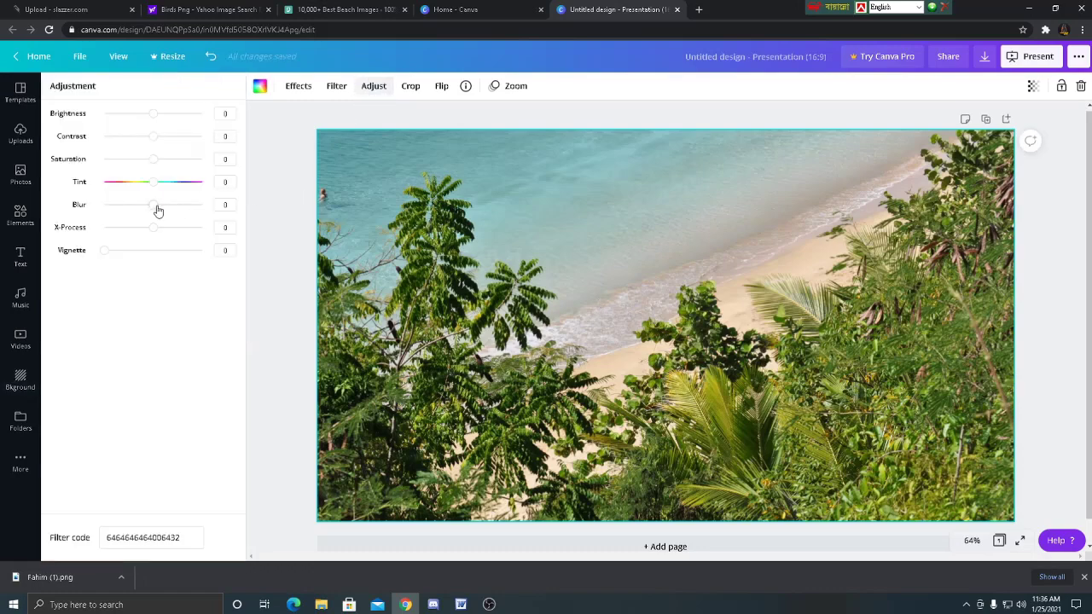
pyautogui.click(158, 208)
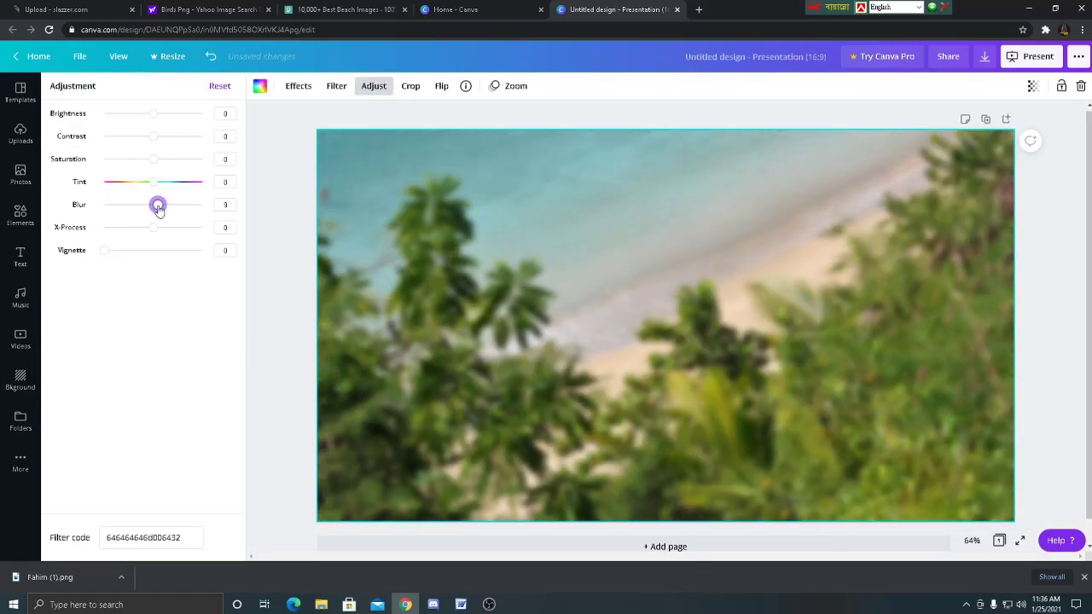
pyautogui.moveTo(158, 209); pyautogui.dragTo(156, 210)
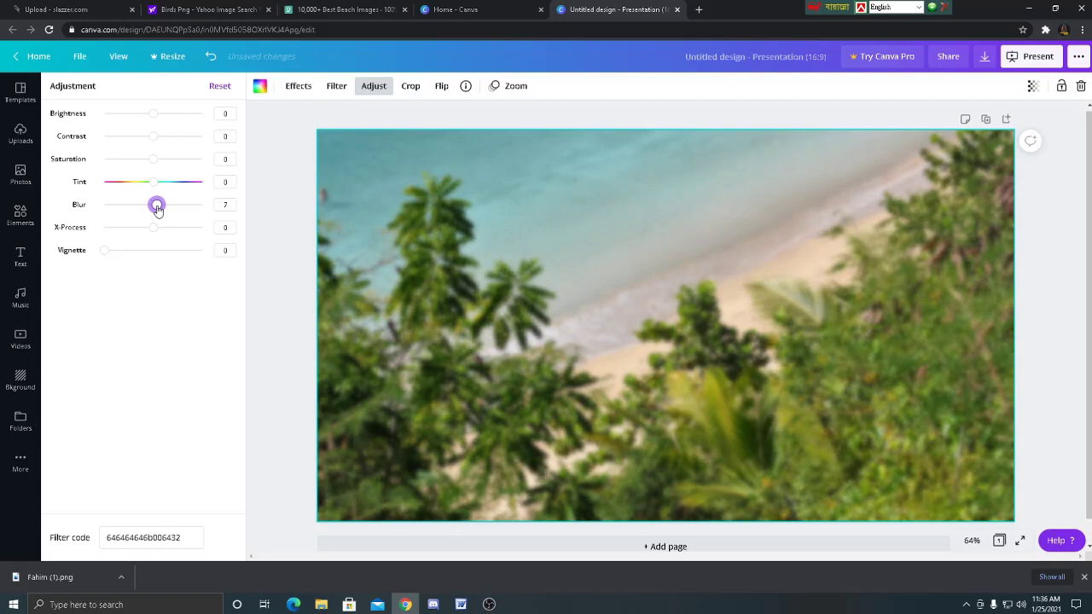
pyautogui.click(20, 132)
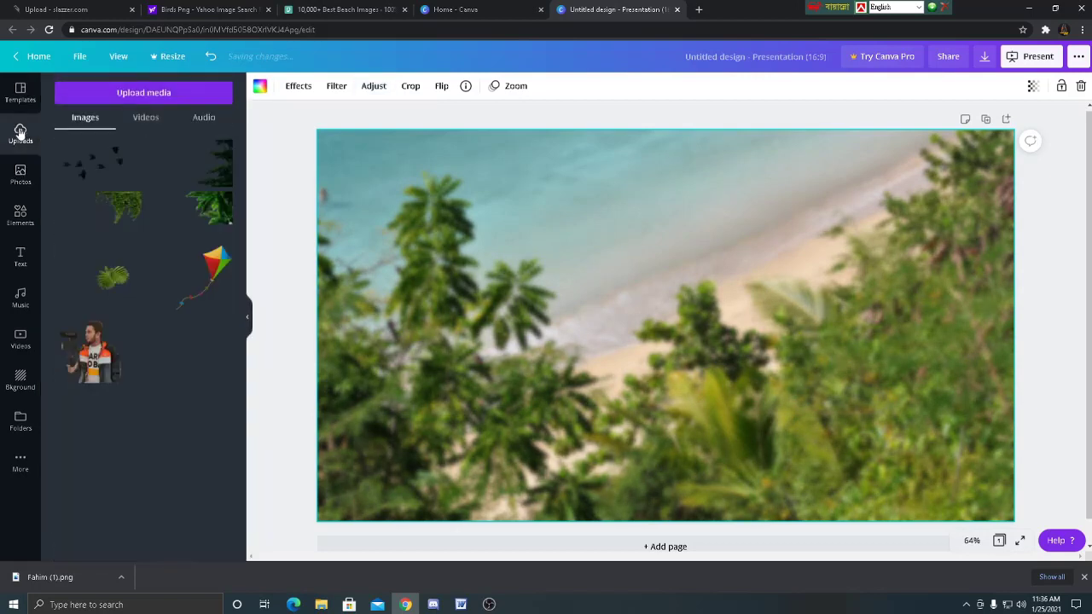
pyautogui.click(158, 91)
pyautogui.click(71, 162)
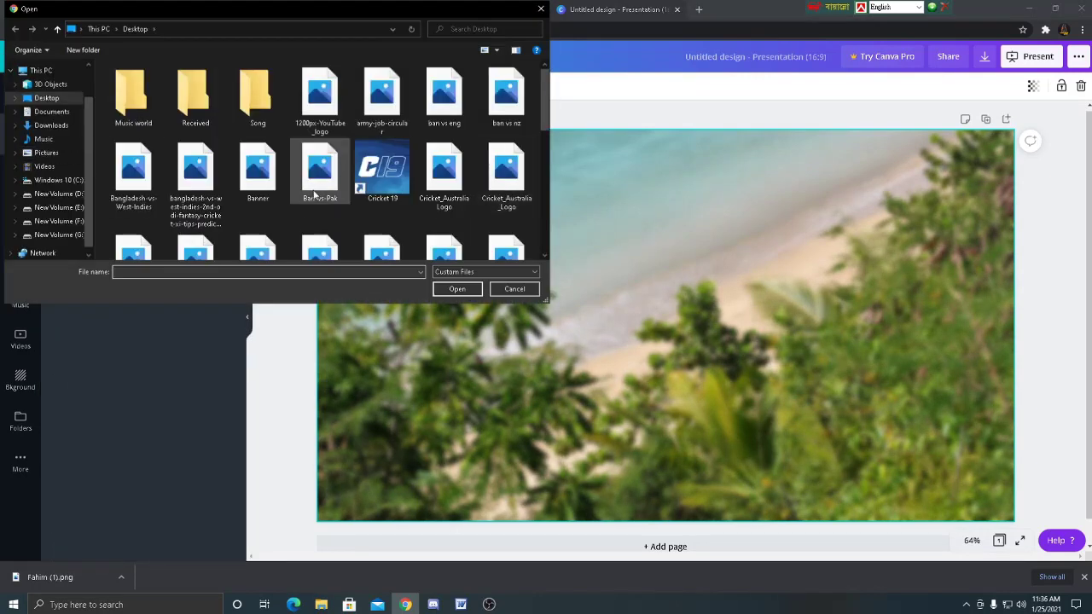
pyautogui.click(540, 8)
pyautogui.click(54, 88)
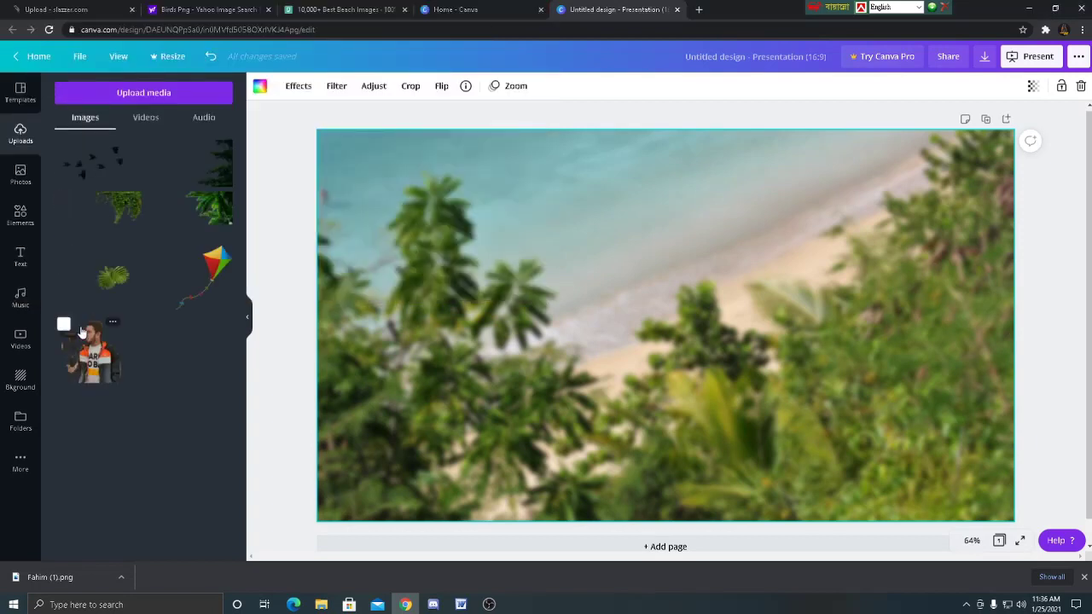
# - Add the uploaded palm leaves image, shrink it into the design's upper-right corner, and set its blur to 12
pyautogui.click(219, 212)
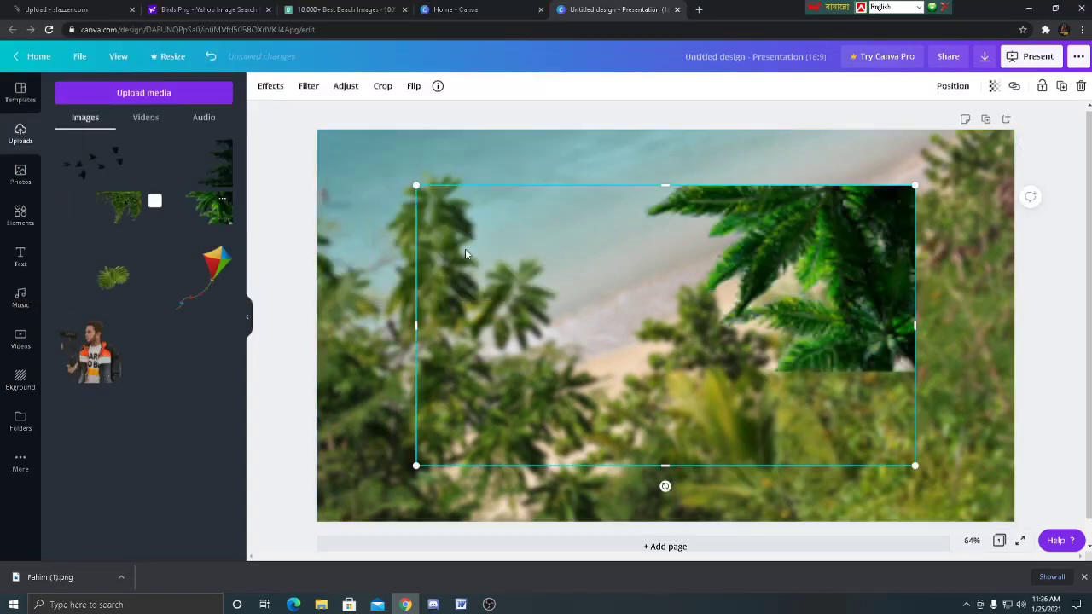
pyautogui.moveTo(780, 239); pyautogui.dragTo(876, 192)
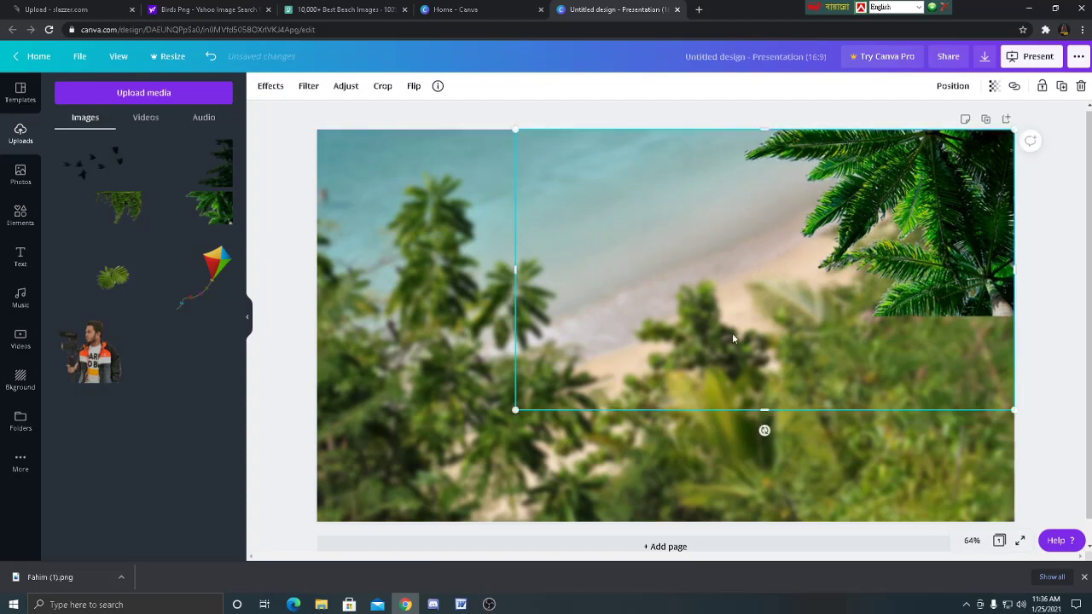
pyautogui.moveTo(516, 410); pyautogui.dragTo(803, 248)
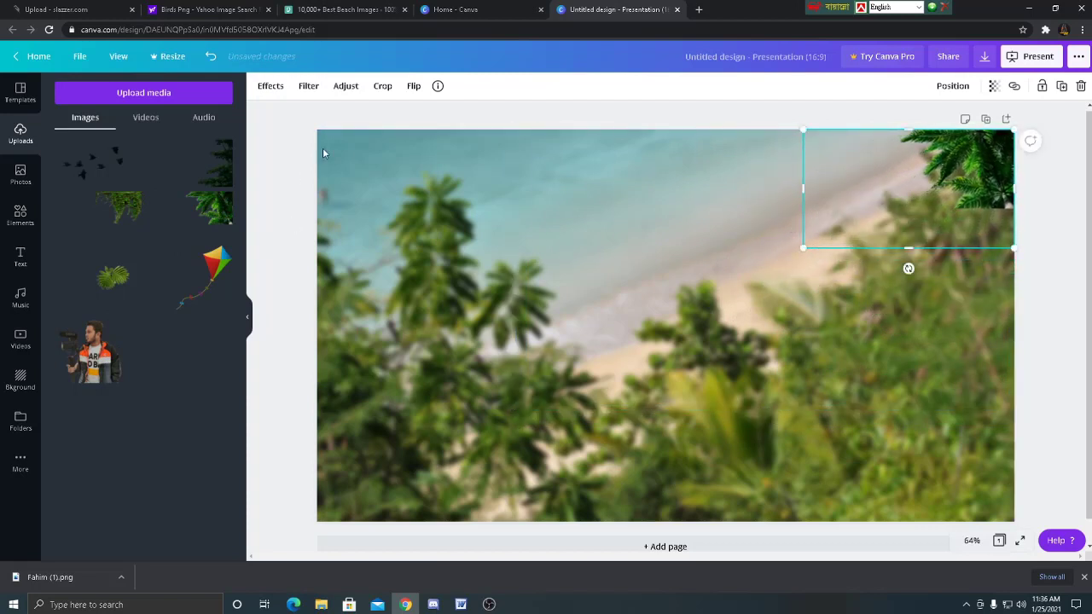
pyautogui.click(345, 85)
pyautogui.moveTo(156, 209); pyautogui.dragTo(162, 211)
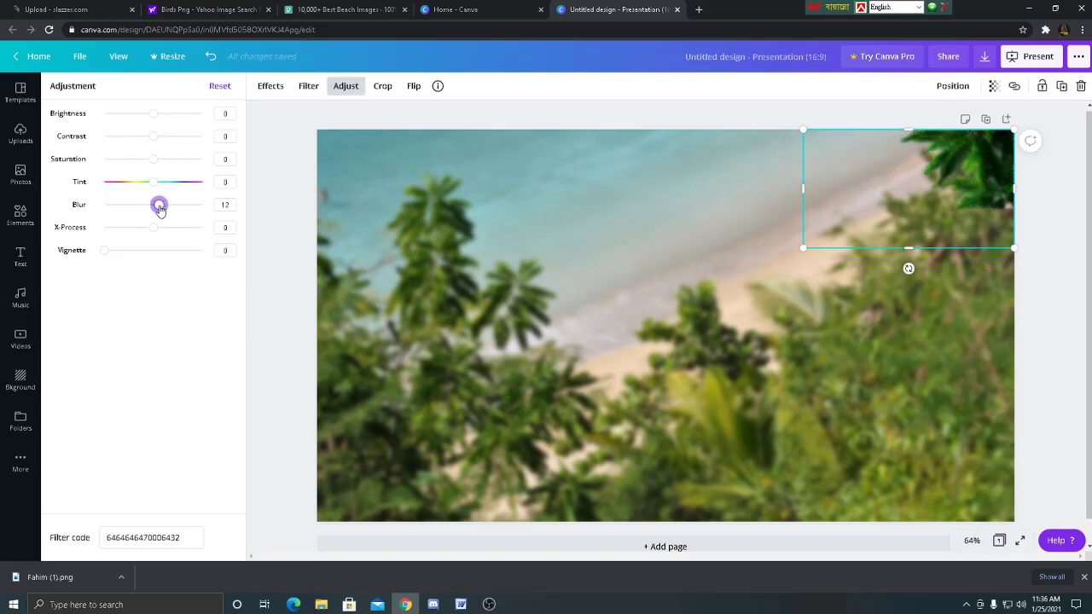
# - Add the uploaded hanging vines image at the design's upper-left corner and set its blur to 12
pyautogui.click(21, 135)
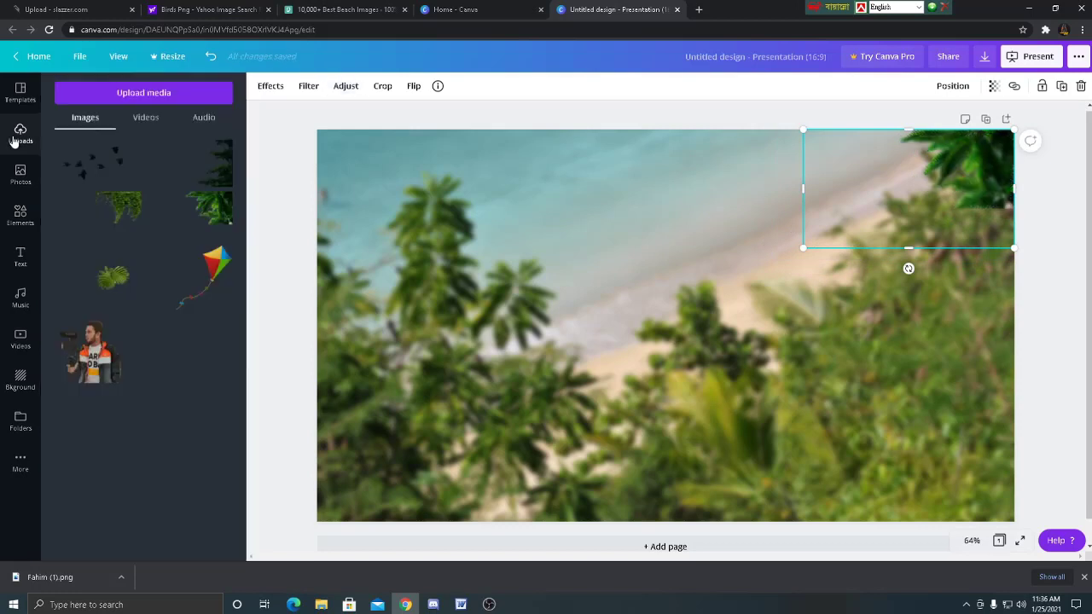
pyautogui.click(121, 213)
pyautogui.moveTo(753, 282); pyautogui.dragTo(429, 213)
pyautogui.click(346, 85)
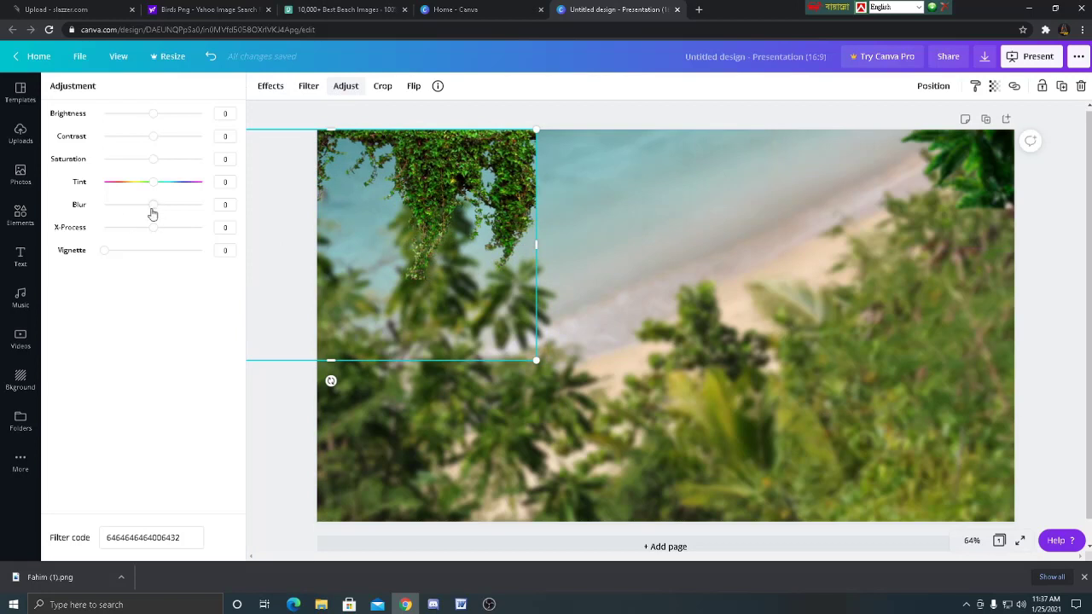
pyautogui.moveTo(151, 211); pyautogui.dragTo(159, 211)
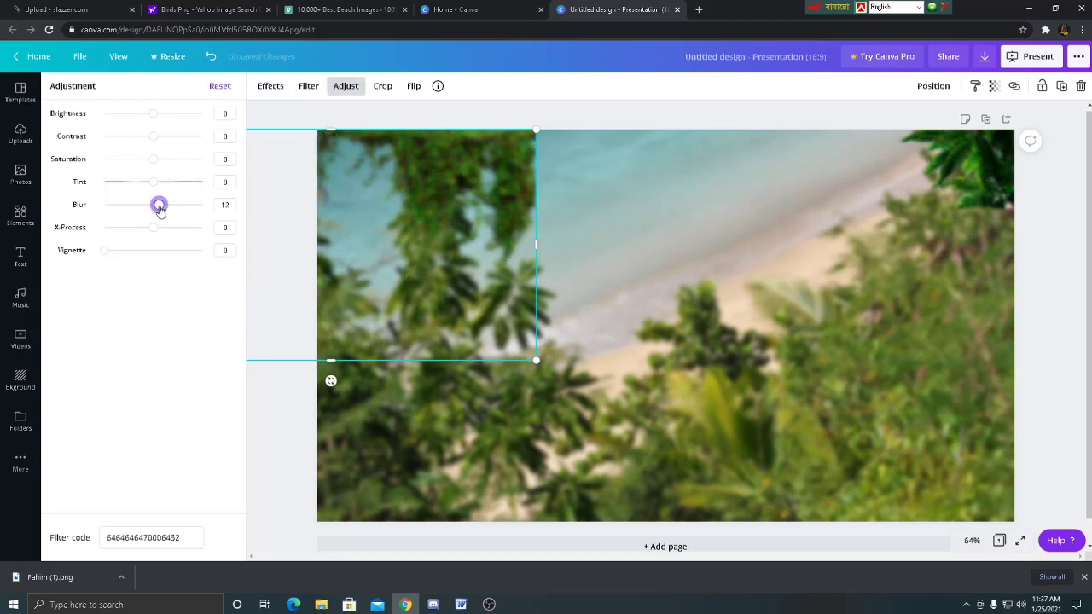
# - Add the uploaded flock of birds, shrink it near the design's upper edge beside the vines, and set its blur to 9
pyautogui.click(20, 134)
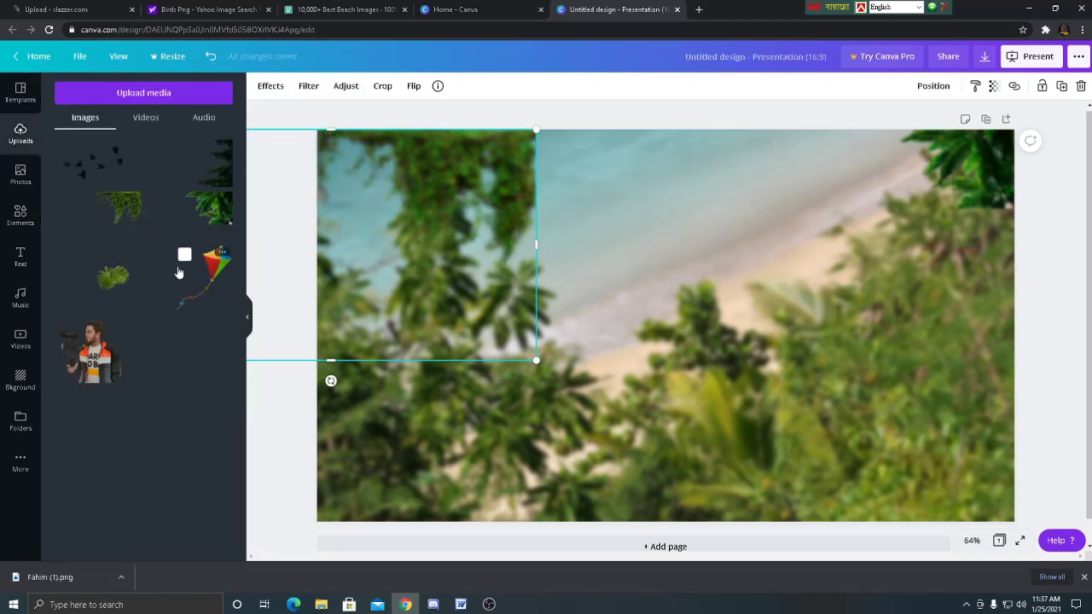
pyautogui.click(92, 174)
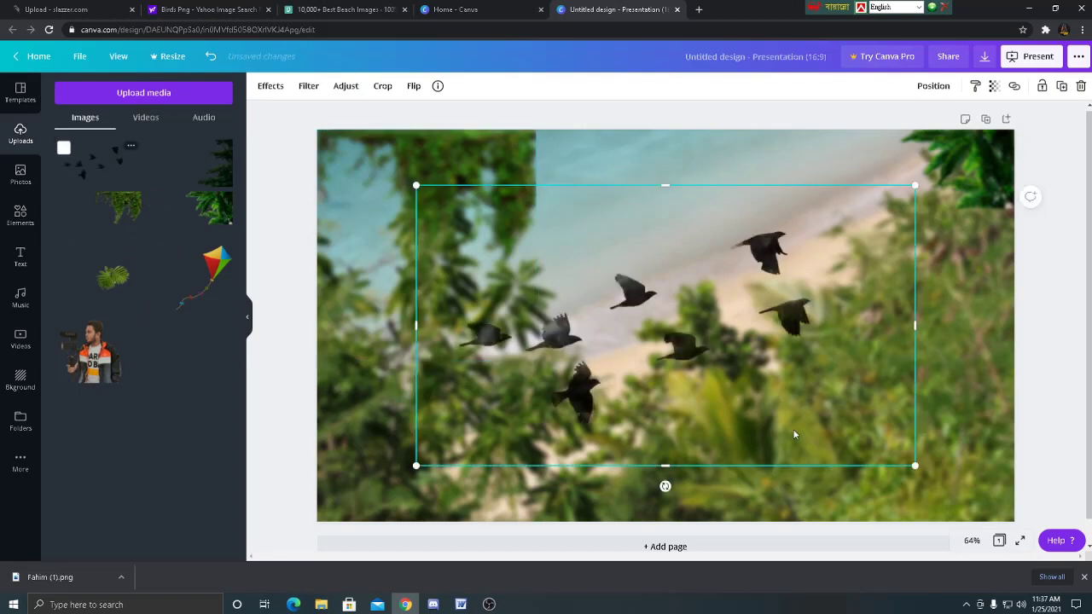
pyautogui.moveTo(915, 464); pyautogui.dragTo(765, 305)
pyautogui.moveTo(613, 267); pyautogui.dragTo(731, 191)
pyautogui.moveTo(844, 286); pyautogui.dragTo(782, 203)
pyautogui.moveTo(773, 248); pyautogui.dragTo(740, 229)
pyautogui.moveTo(631, 171); pyautogui.dragTo(647, 169)
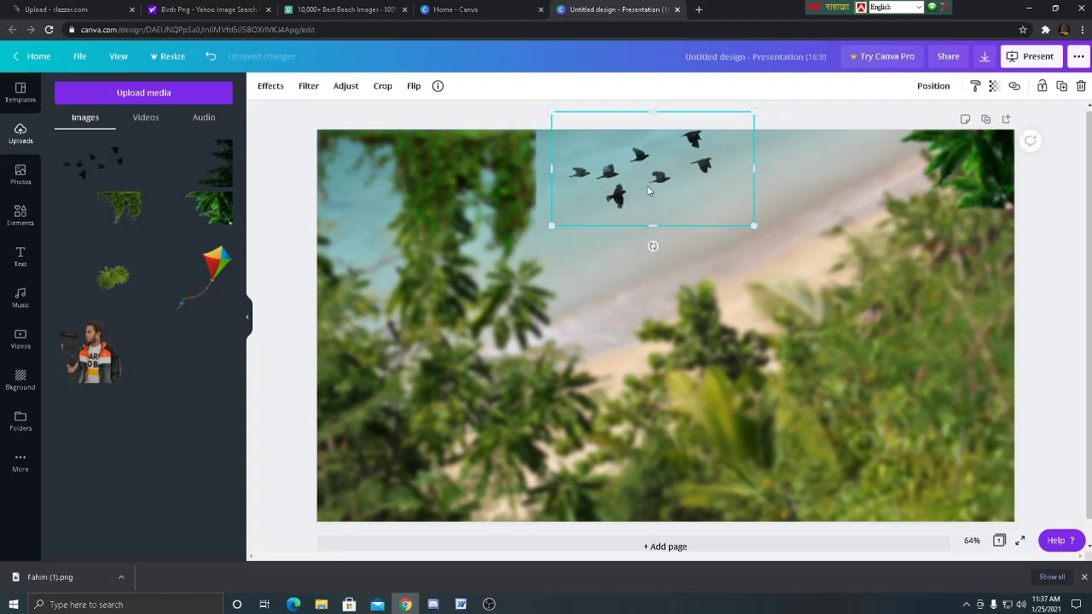
pyautogui.click(345, 86)
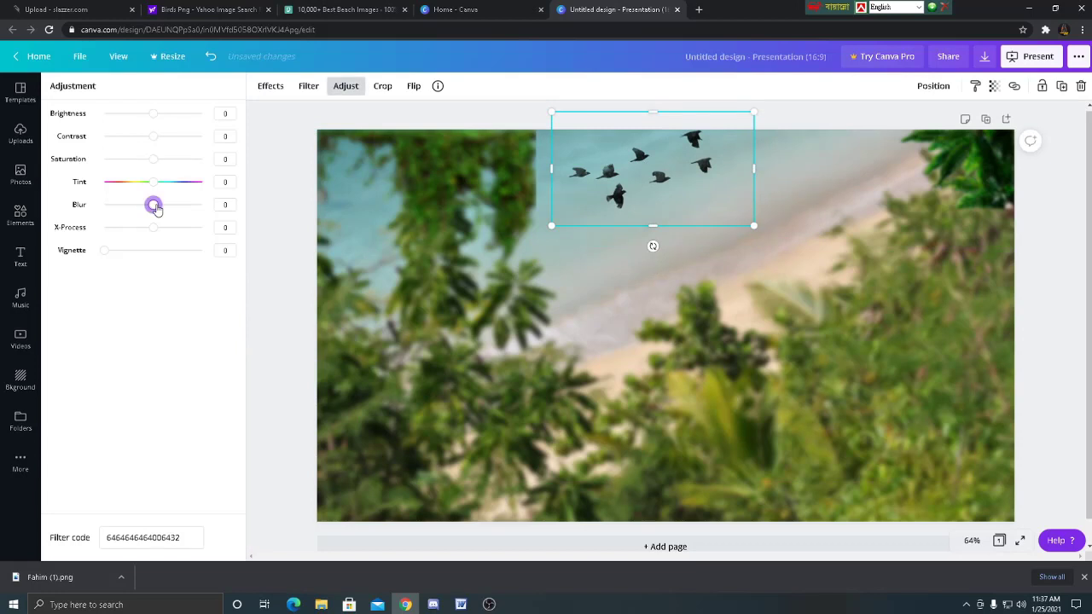
pyautogui.moveTo(156, 209); pyautogui.dragTo(158, 212)
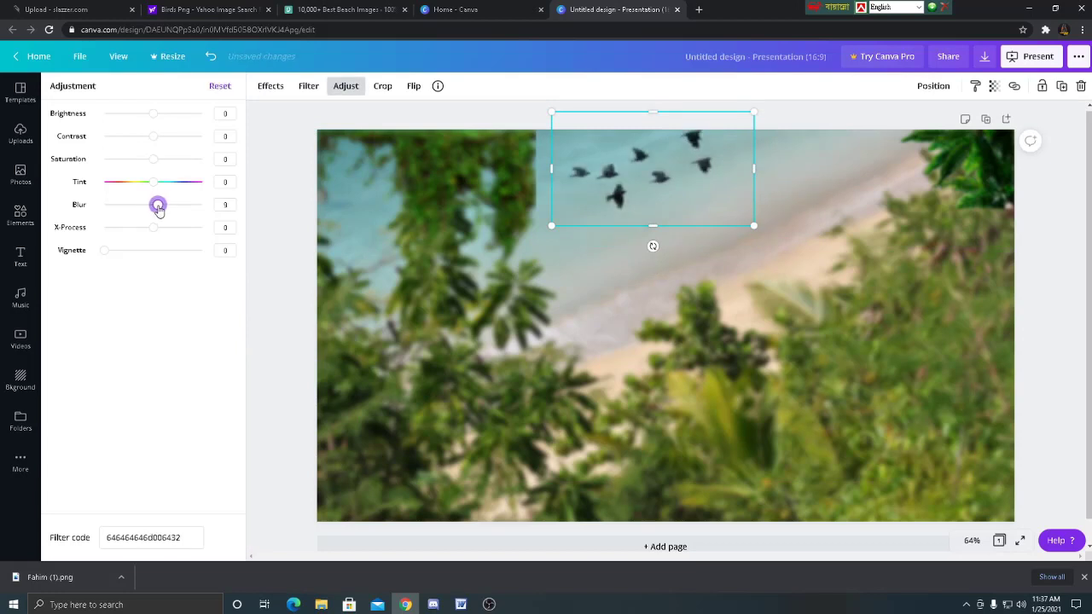
# - Add two copies of the uploaded kite, small in size, near the design's upper edge between the birds and palm leaves
pyautogui.click(19, 136)
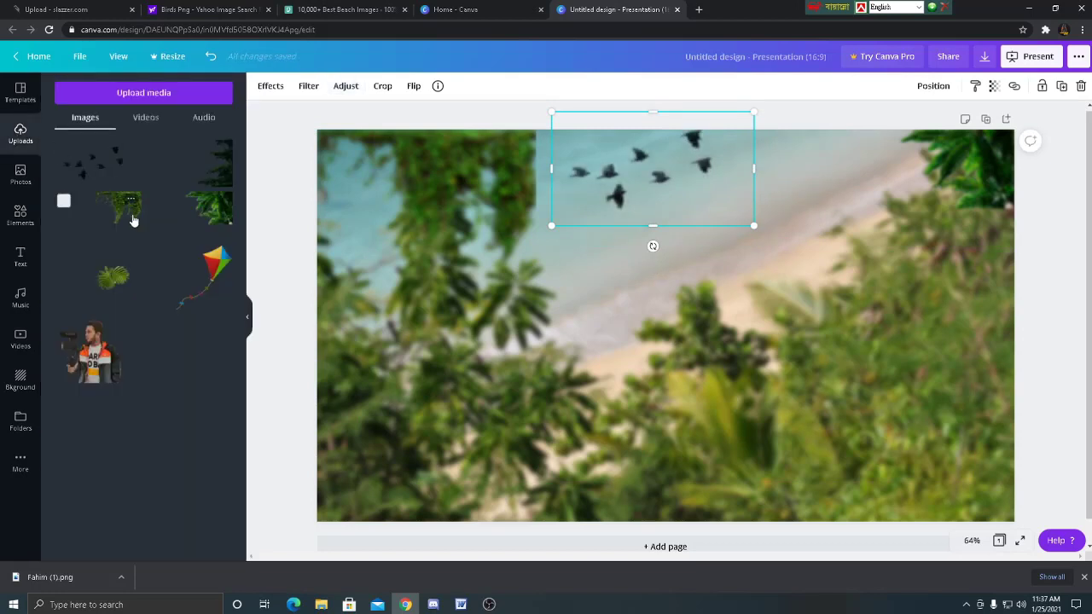
pyautogui.click(205, 298)
pyautogui.moveTo(752, 436); pyautogui.dragTo(621, 291)
pyautogui.moveTo(600, 235); pyautogui.dragTo(773, 152)
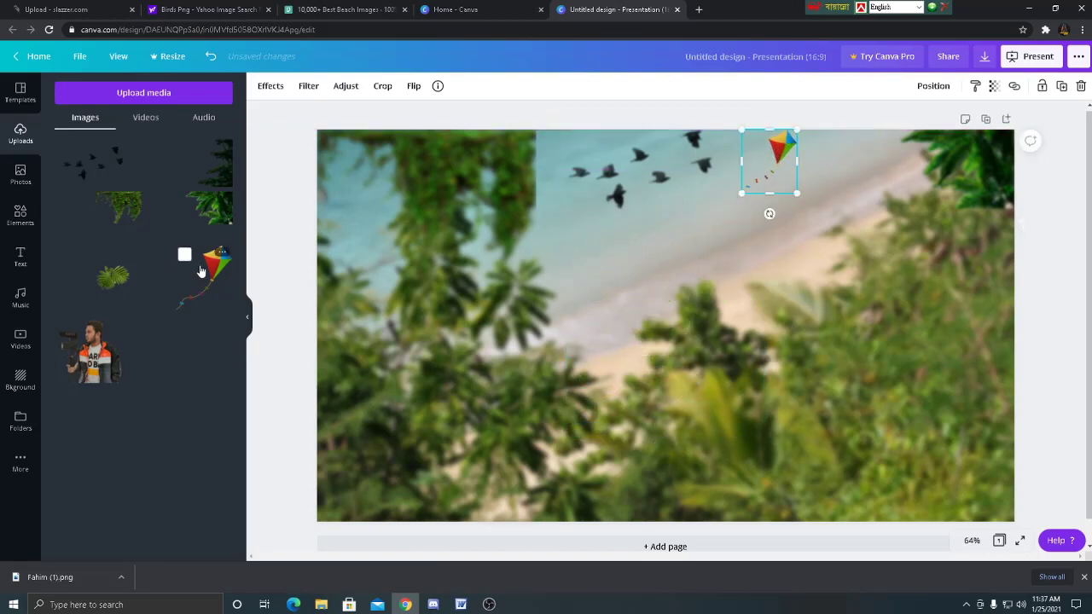
pyautogui.click(199, 268)
pyautogui.moveTo(680, 329); pyautogui.dragTo(853, 165)
# - Tilt the first kite slightly clockwise and move the two kites close together
pyautogui.click(787, 160)
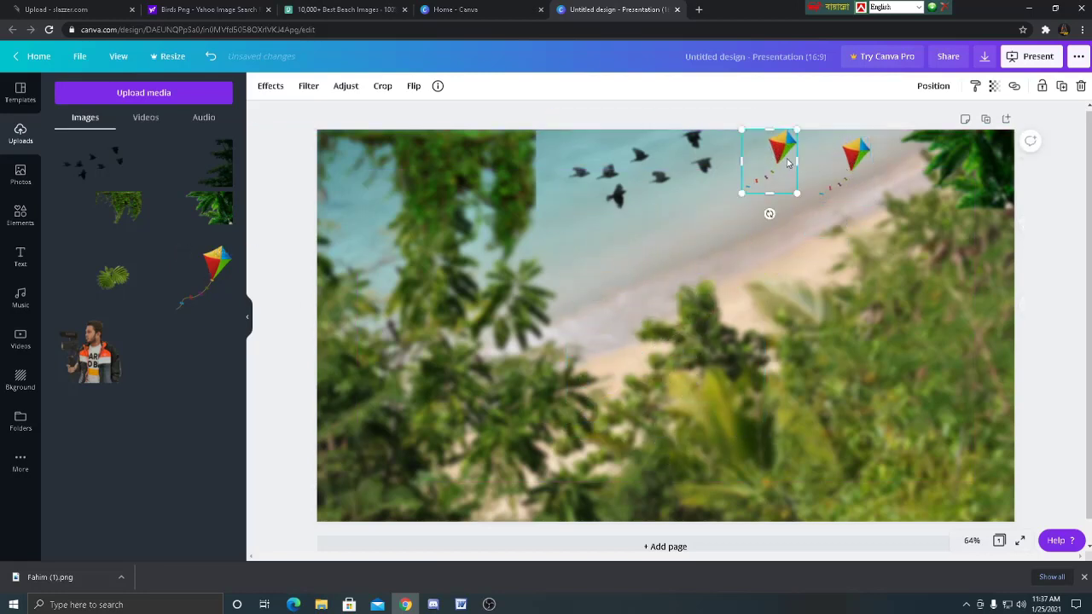
pyautogui.moveTo(769, 215); pyautogui.dragTo(828, 220)
pyautogui.click(844, 169)
pyautogui.moveTo(858, 158); pyautogui.dragTo(821, 154)
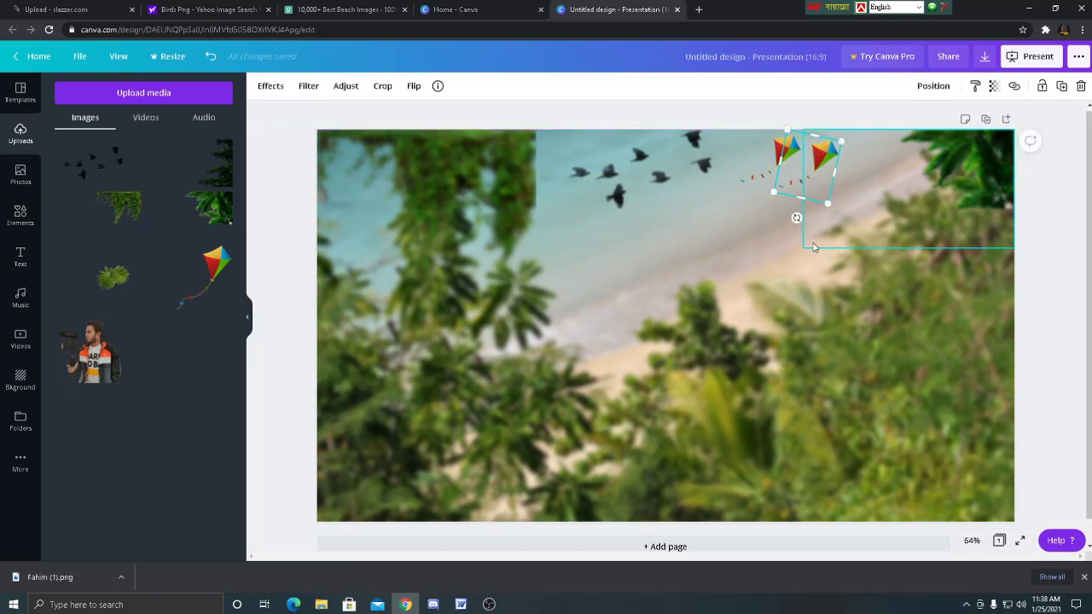
# - Blur the kites, setting the blur of the one nearest the birds to 26
pyautogui.click(345, 85)
pyautogui.moveTo(153, 205); pyautogui.dragTo(163, 209)
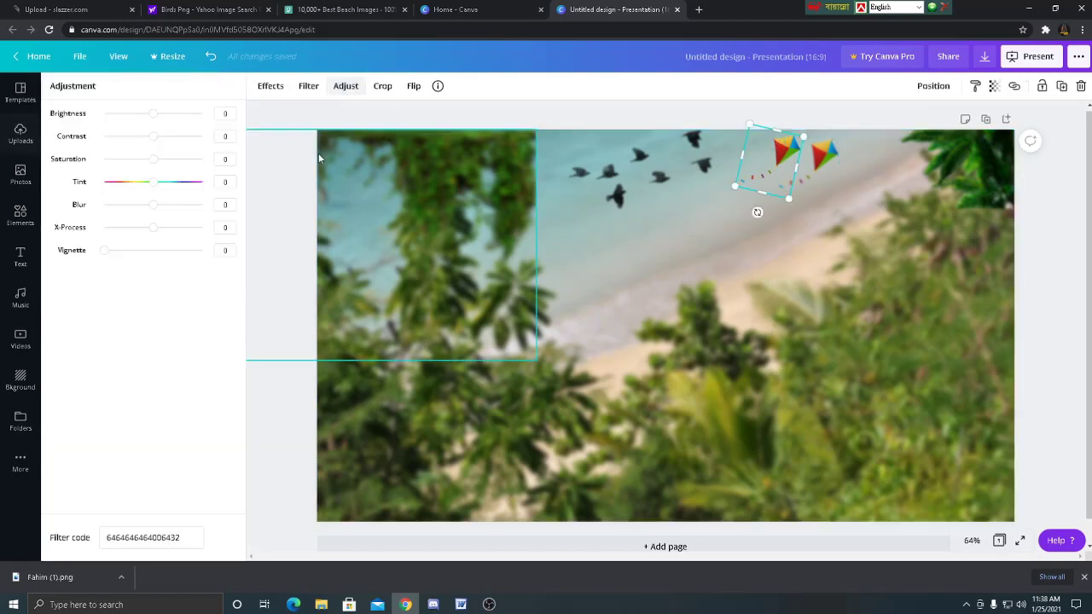
pyautogui.moveTo(161, 207); pyautogui.dragTo(170, 209)
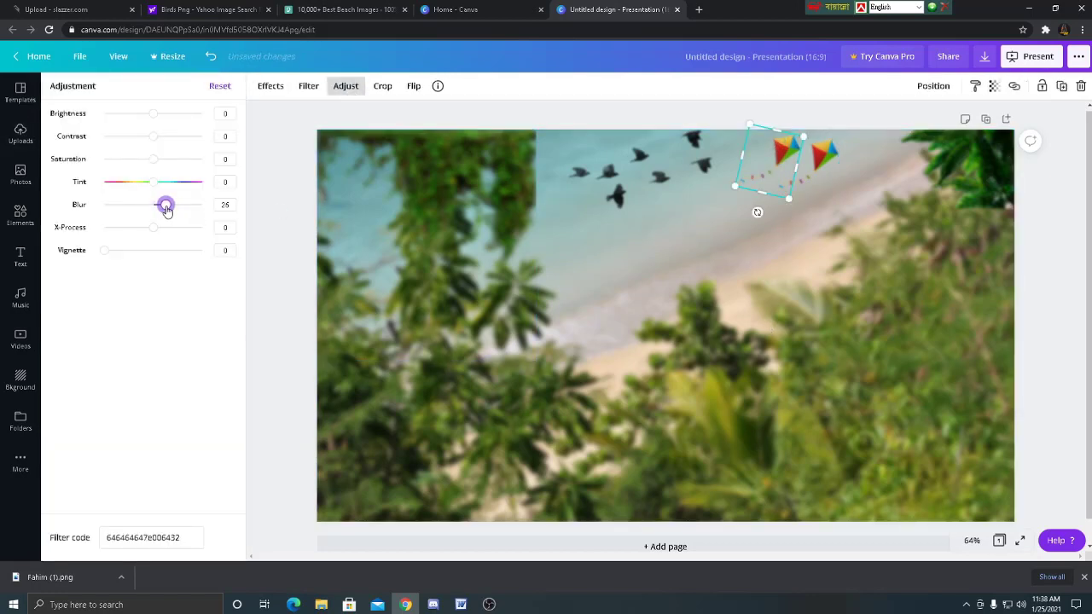
# - Add the uploaded cutout of the man with the camera and size it to fill the design's lower-right corner
pyautogui.click(633, 406)
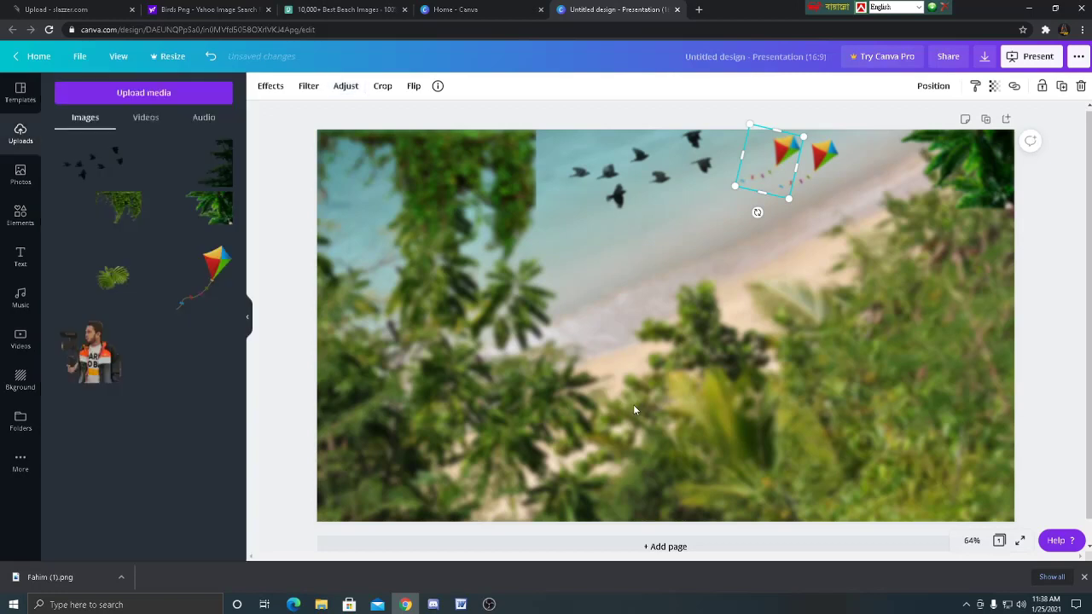
pyautogui.click(109, 374)
pyautogui.moveTo(711, 378); pyautogui.dragTo(950, 465)
pyautogui.moveTo(908, 302); pyautogui.dragTo(906, 212)
pyautogui.moveTo(797, 367); pyautogui.dragTo(764, 370)
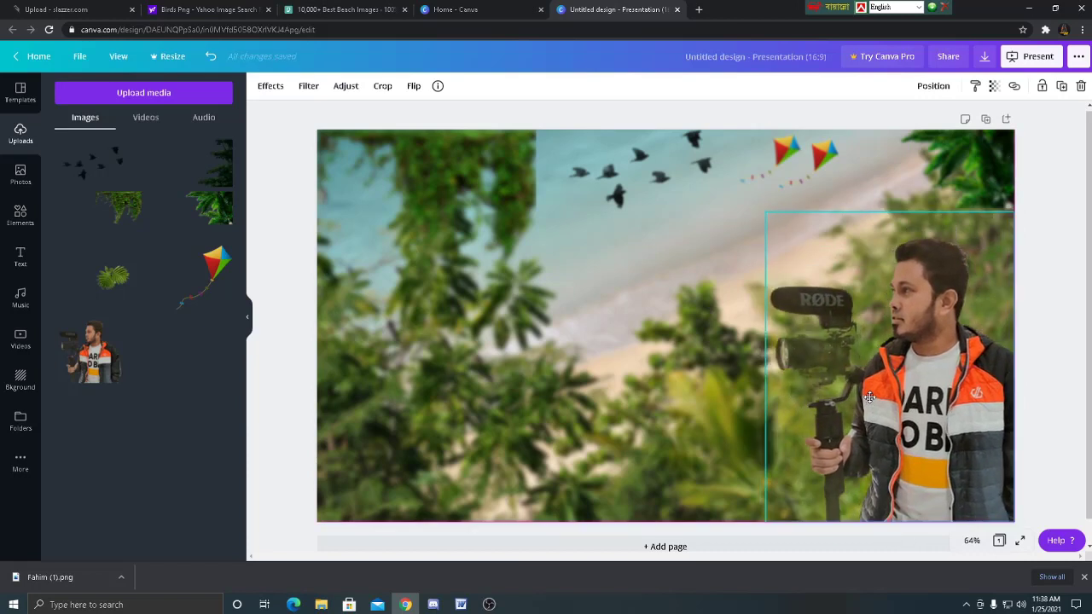
pyautogui.moveTo(869, 397); pyautogui.dragTo(868, 398)
pyautogui.moveTo(757, 366); pyautogui.dragTo(747, 367)
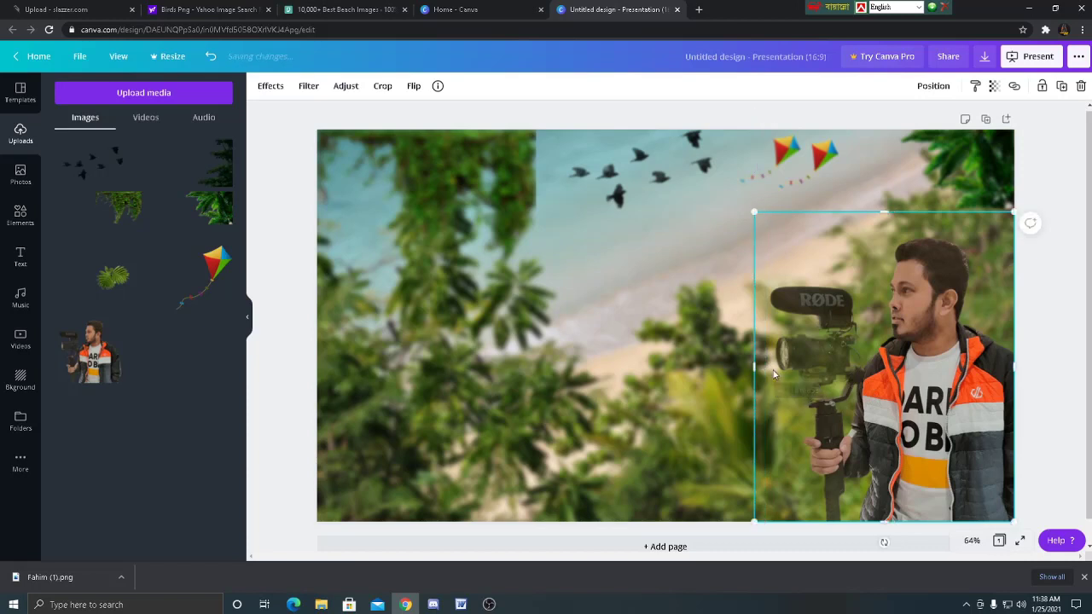
# - Enlarge the cutout of the man to about 837 by 889 and align it with the design's lower-right corner
pyautogui.moveTo(889, 211); pyautogui.dragTo(890, 198)
pyautogui.moveTo(912, 341); pyautogui.dragTo(884, 331)
pyautogui.moveTo(1001, 356); pyautogui.dragTo(1034, 358)
pyautogui.moveTo(969, 375); pyautogui.dragTo(954, 375)
pyautogui.moveTo(1006, 350); pyautogui.dragTo(1018, 351)
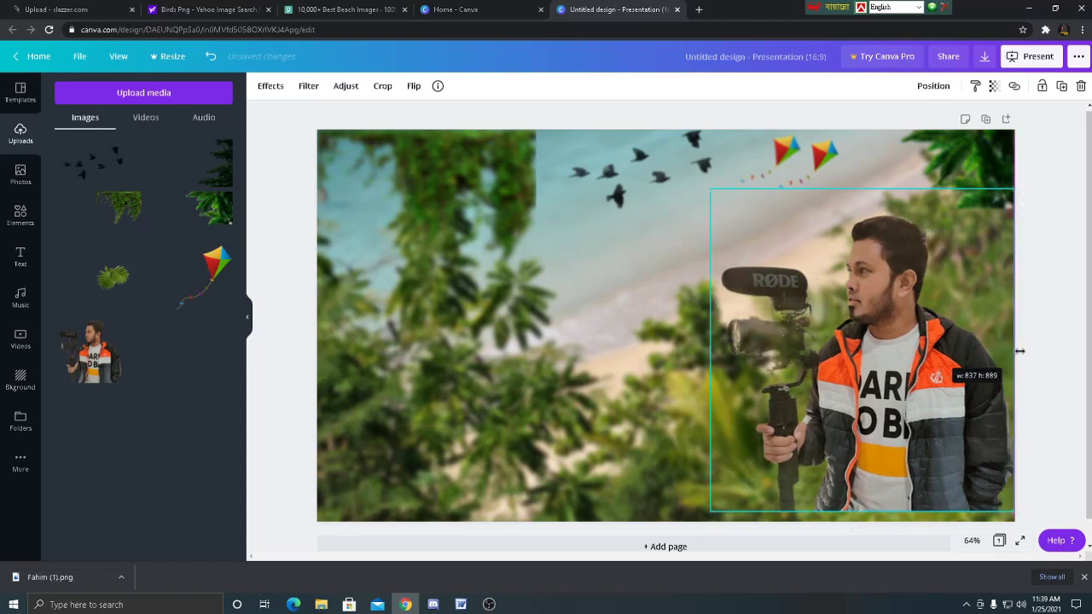
pyautogui.moveTo(980, 404); pyautogui.dragTo(982, 407)
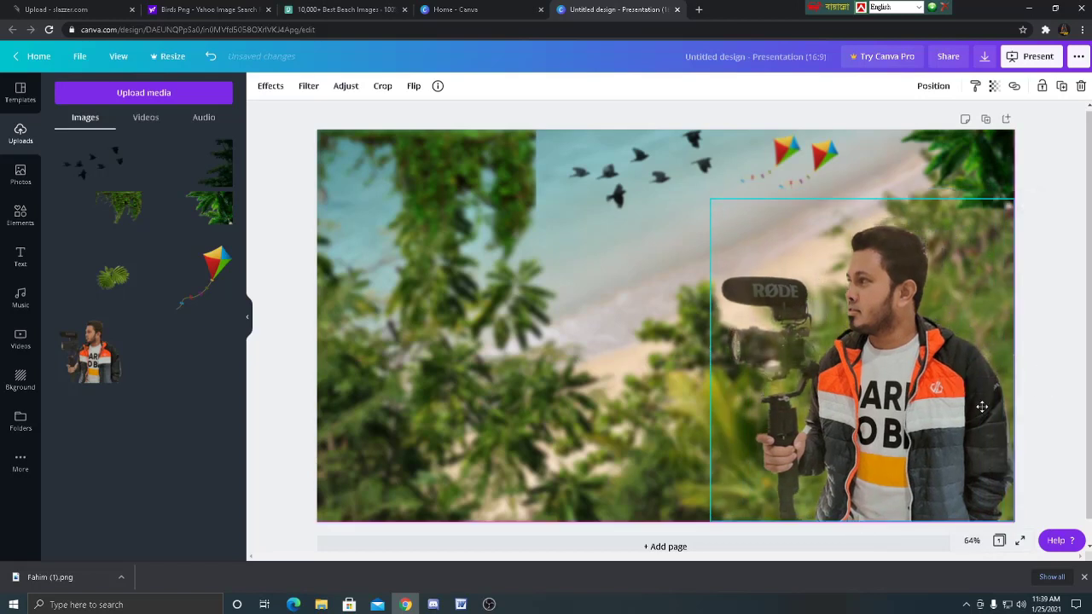
pyautogui.click(591, 399)
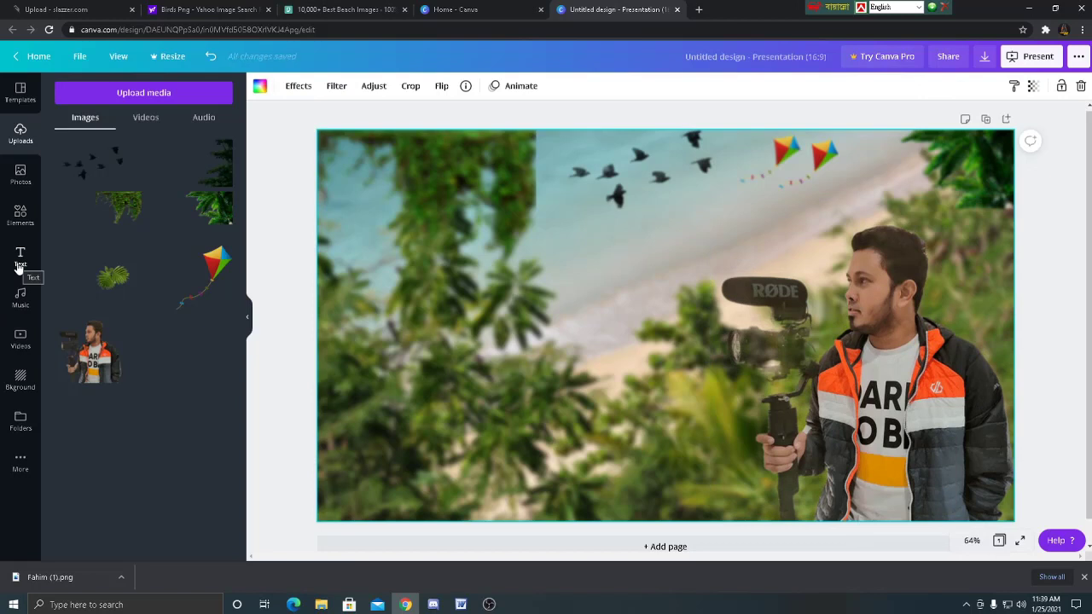
# - Add the HUGE SALE font combination, delete its SALE line and replace HUGE with "NOVO ROSH"
pyautogui.click(19, 268)
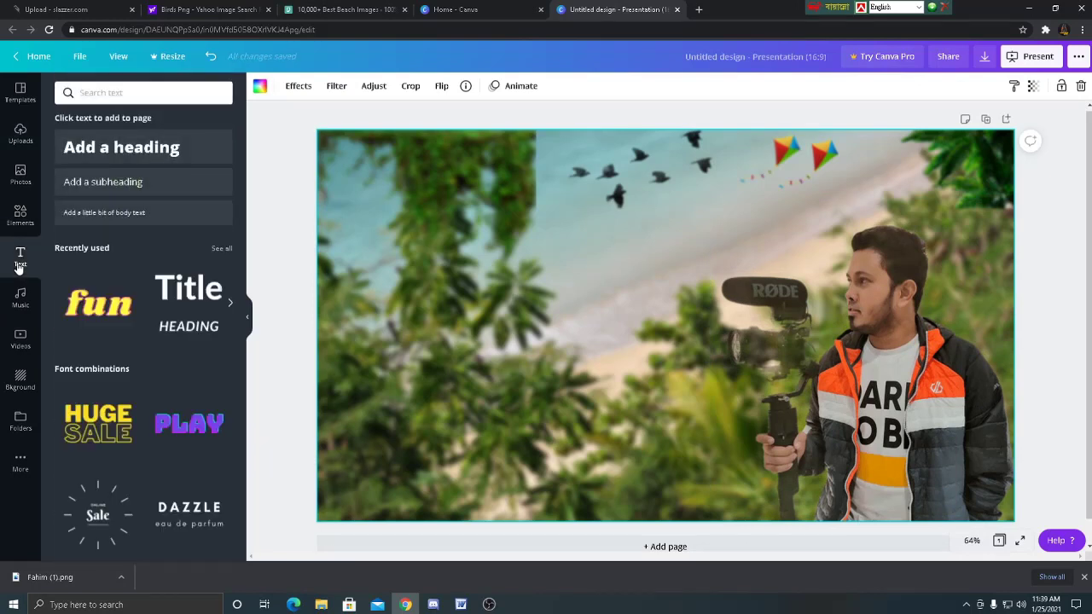
pyautogui.scroll(-5, 140, 376)
pyautogui.scroll(4, 94, 345)
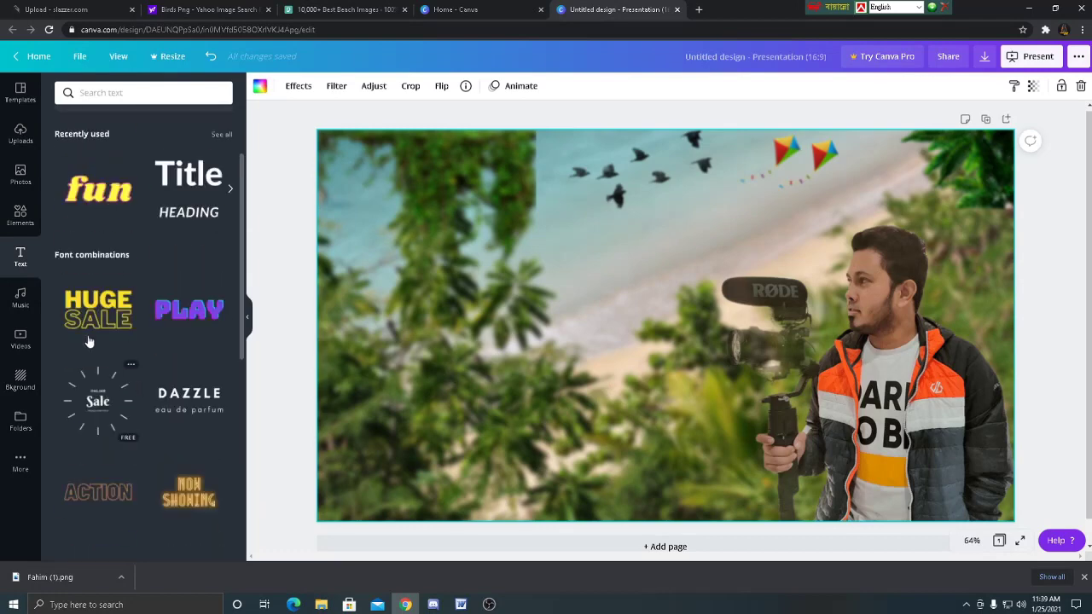
pyautogui.click(75, 305)
pyautogui.click(558, 367)
pyautogui.press('Delete')
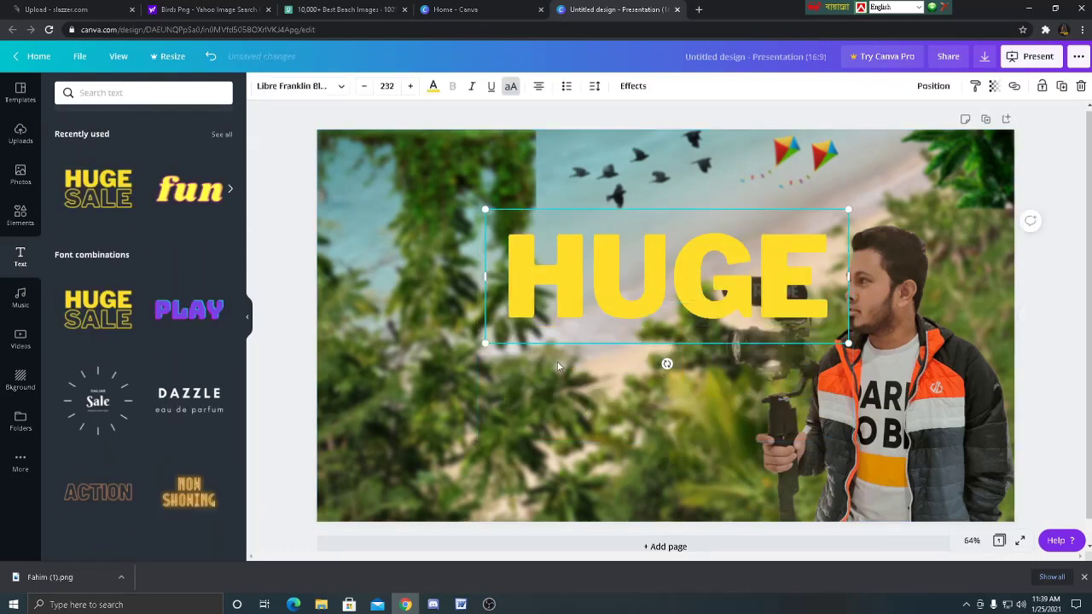
pyautogui.doubleClick(532, 313)
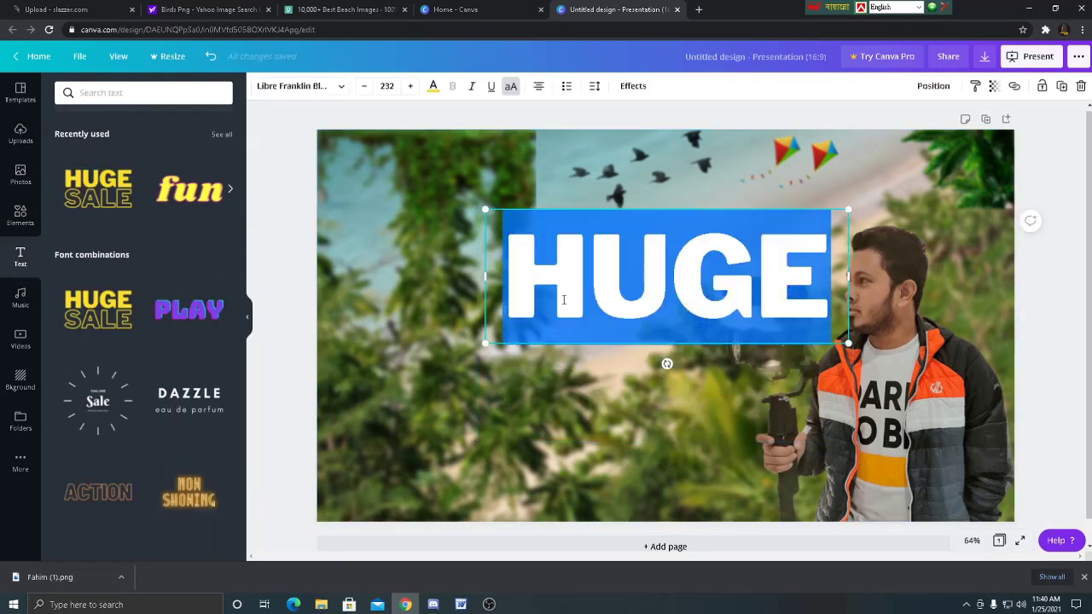
pyautogui.write('NOVO ROSH')
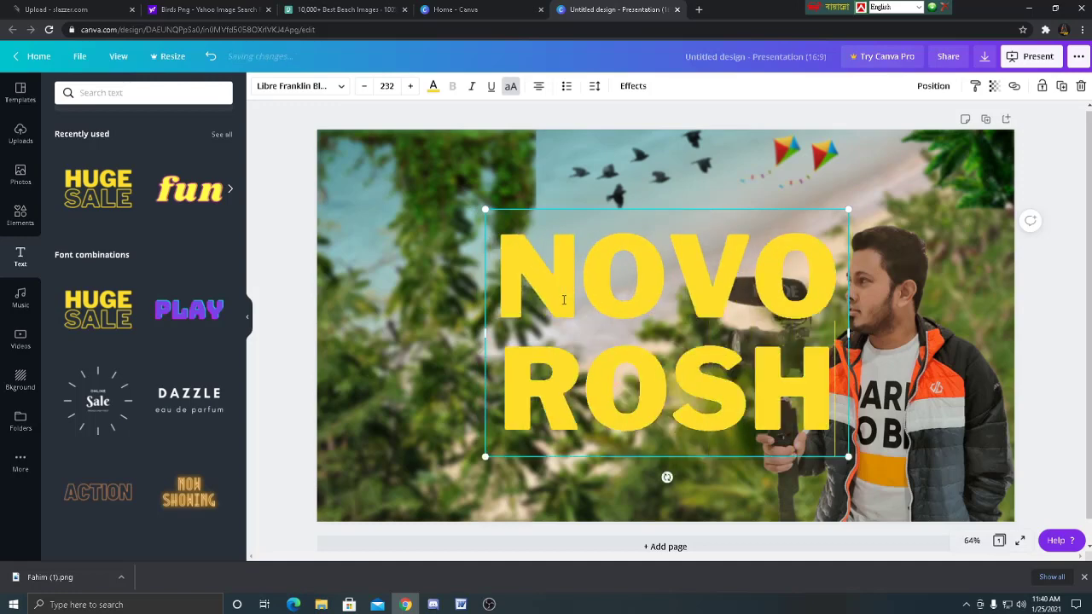
# - Fit NOVO ROSH on a single line at size 115, italicize it and move it to the upper-left area below the birds
pyautogui.moveTo(851, 466); pyautogui.dragTo(875, 261)
pyautogui.doubleClick(581, 245)
pyautogui.click(472, 85)
pyautogui.click(878, 264)
pyautogui.click(661, 238)
pyautogui.moveTo(662, 239); pyautogui.dragTo(500, 228)
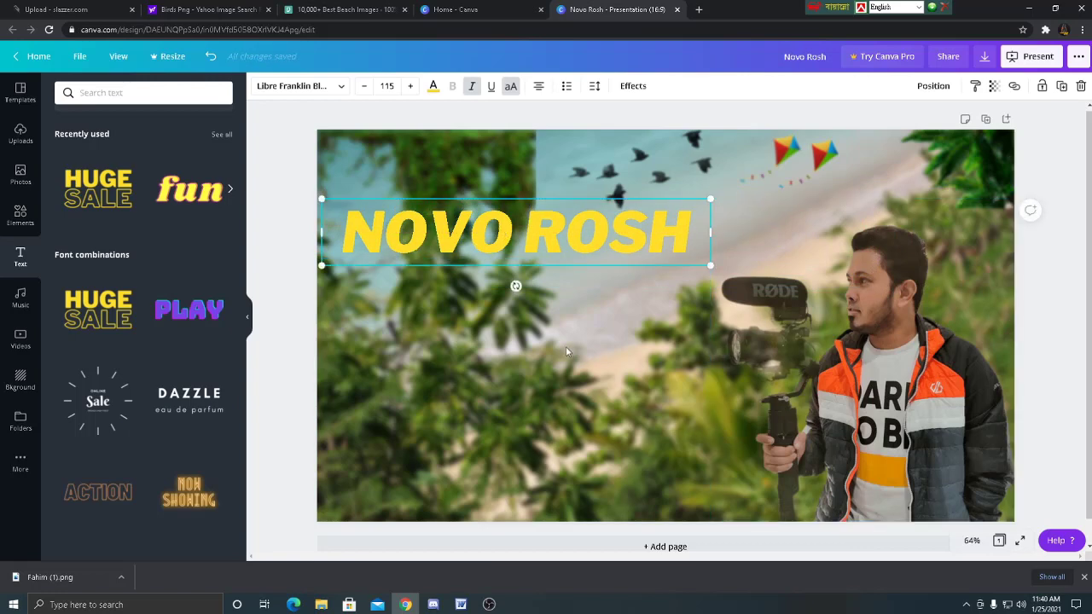
# - Add the Title HEADING font combination, delete its HEADING line and replace Title with "এর মতো" using the Bangla keyboard
pyautogui.scroll(-3, 135, 384)
pyautogui.scroll(3, 135, 390)
pyautogui.scroll(-5, 135, 388)
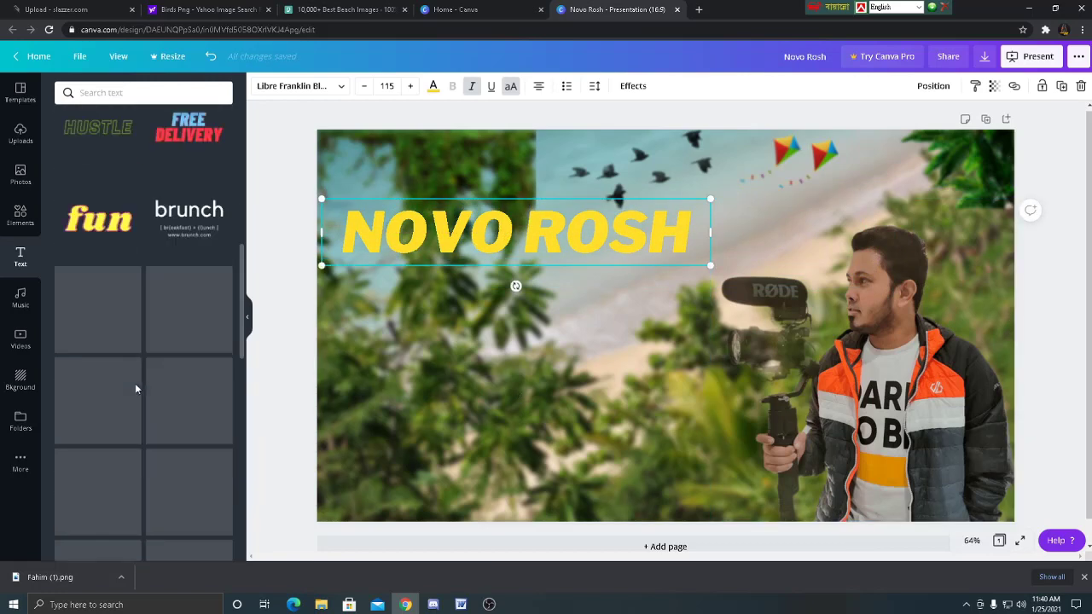
pyautogui.click(98, 448)
pyautogui.press('Delete')
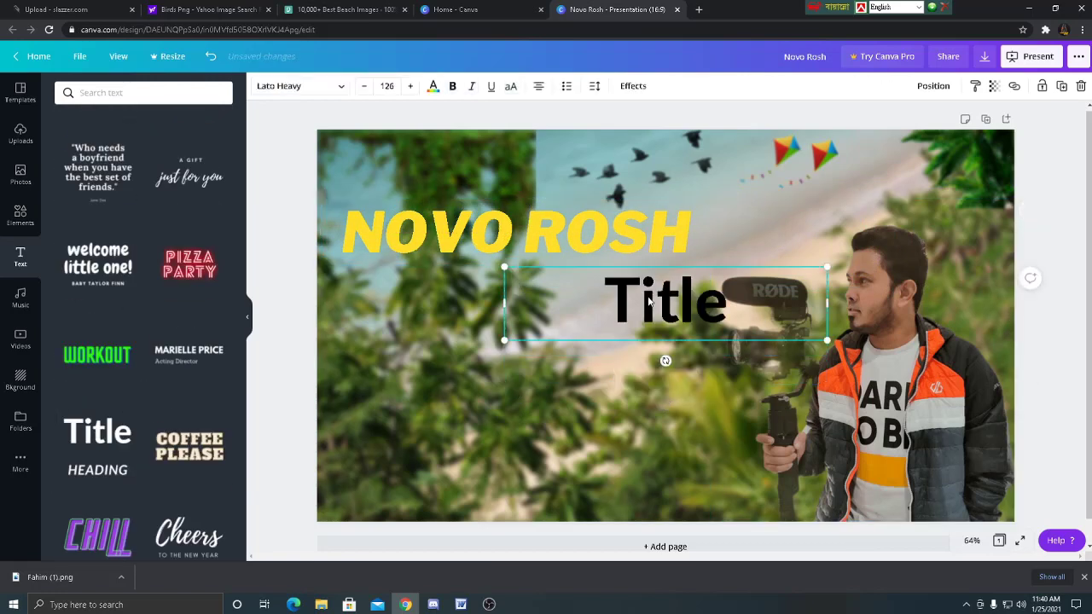
pyautogui.doubleClick(649, 296)
pyautogui.hotkey('ctrl', 'alt', 'v')
pyautogui.write('এর মতো')
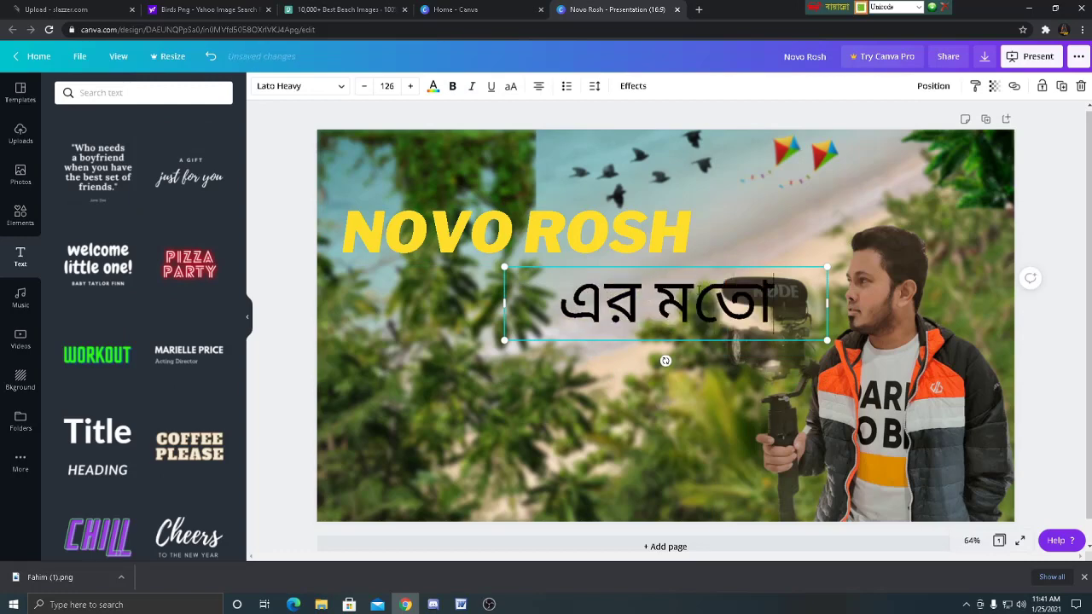
# - Color the Bangla text white and center it beneath NOVO ROSH
pyautogui.hotkey('ctrl', 'a')
pyautogui.click(436, 84)
pyautogui.press('Escape')
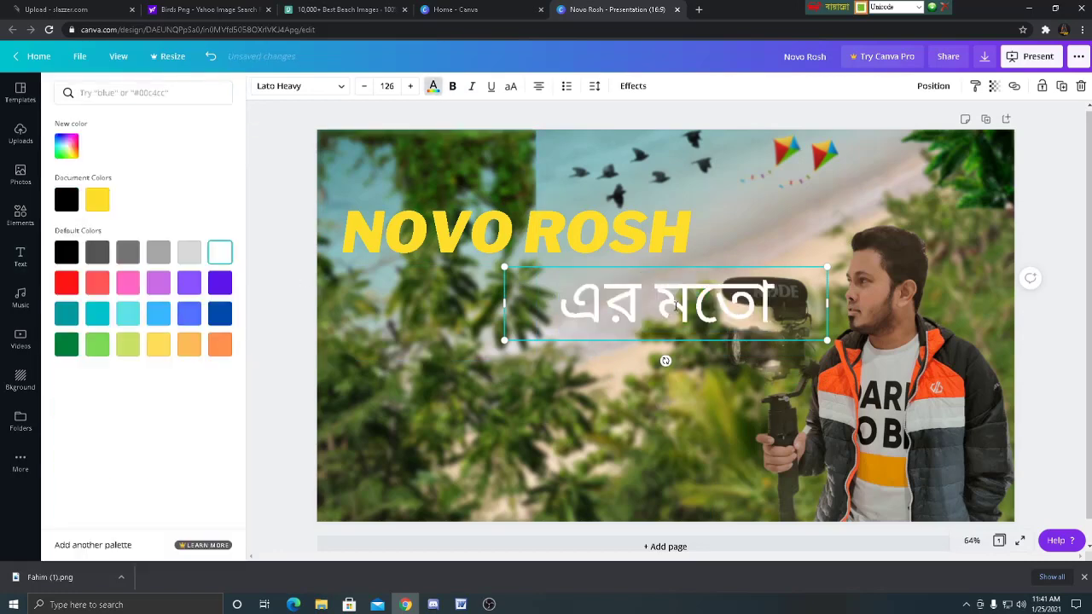
pyautogui.moveTo(641, 312); pyautogui.dragTo(493, 311)
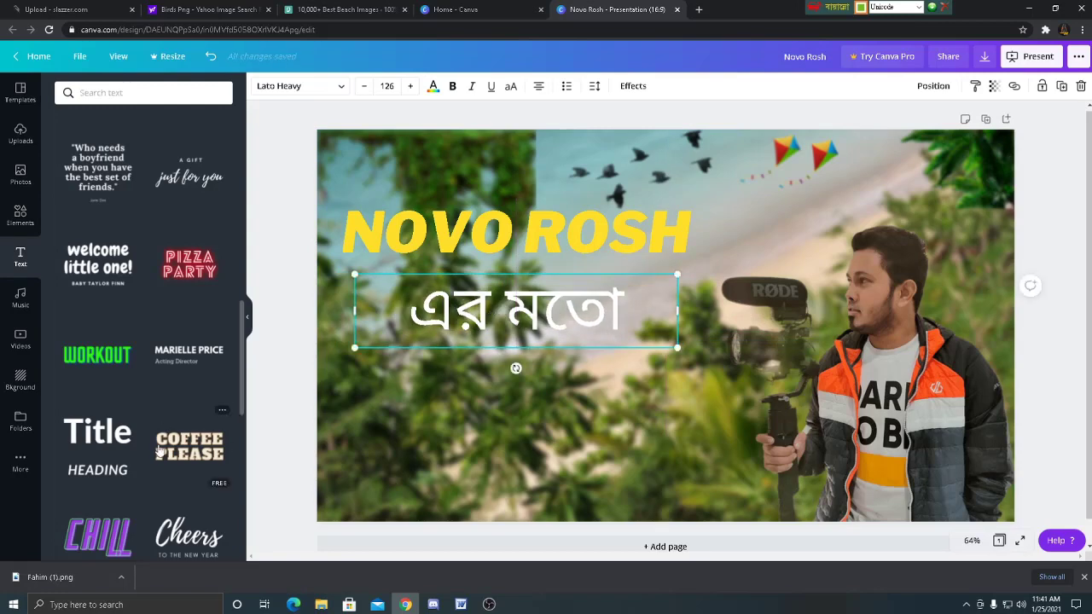
# - Add the "fun" text style, switch the keyboard back to English and replace its wording with "Thumbnail", shrinking it to fit the design
pyautogui.scroll(3, 157, 450)
pyautogui.click(95, 290)
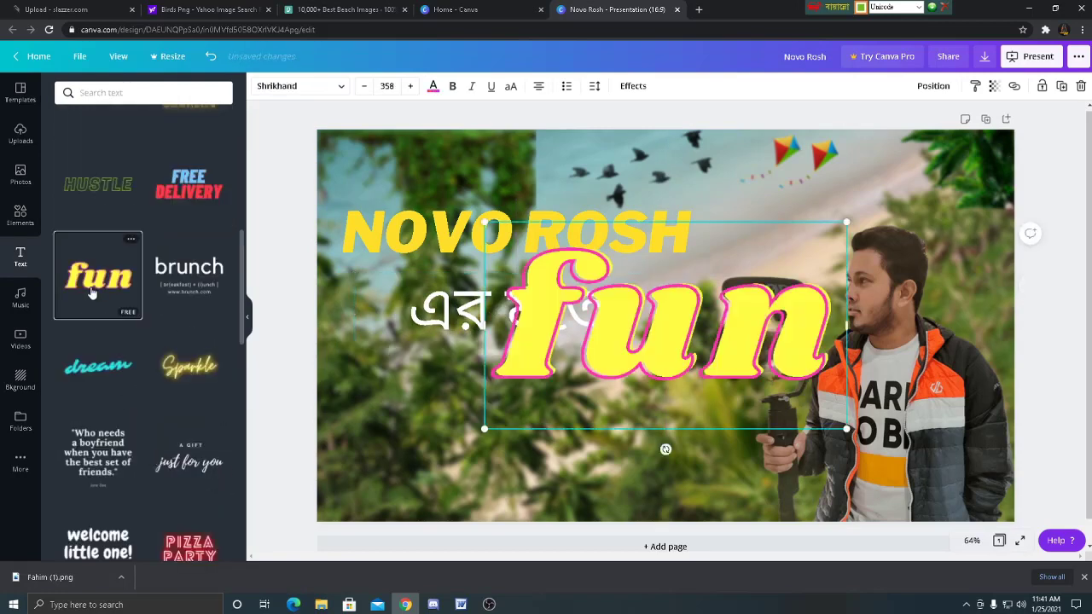
pyautogui.doubleClick(536, 310)
pyautogui.write('ঠব')
pyautogui.press('BackSpace')
pyautogui.press('BackSpace')
pyautogui.hotkey('ctrl', 'alt', 'v')
pyautogui.write('T')
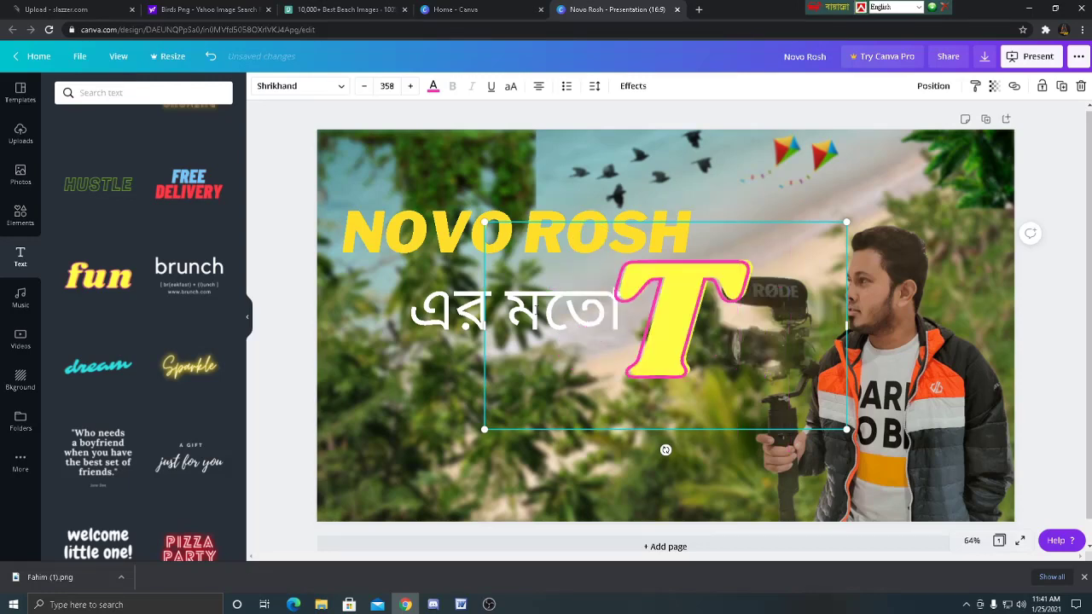
pyautogui.write('humb')
pyautogui.moveTo(852, 526); pyautogui.dragTo(766, 360)
pyautogui.moveTo(646, 320); pyautogui.dragTo(897, 327)
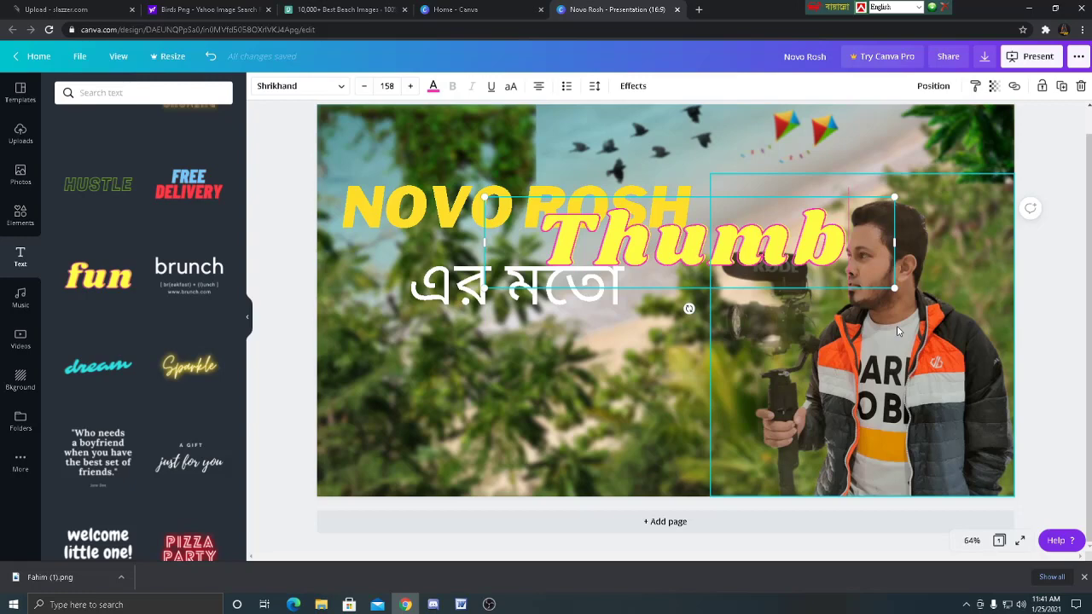
pyautogui.write('nail')
# - Reduce the Thumbnail text to size 129 and place it below the Bangla line, clear of the man
pyautogui.moveTo(892, 362); pyautogui.dragTo(748, 295)
pyautogui.moveTo(749, 252); pyautogui.dragTo(551, 380)
pyautogui.click(997, 298)
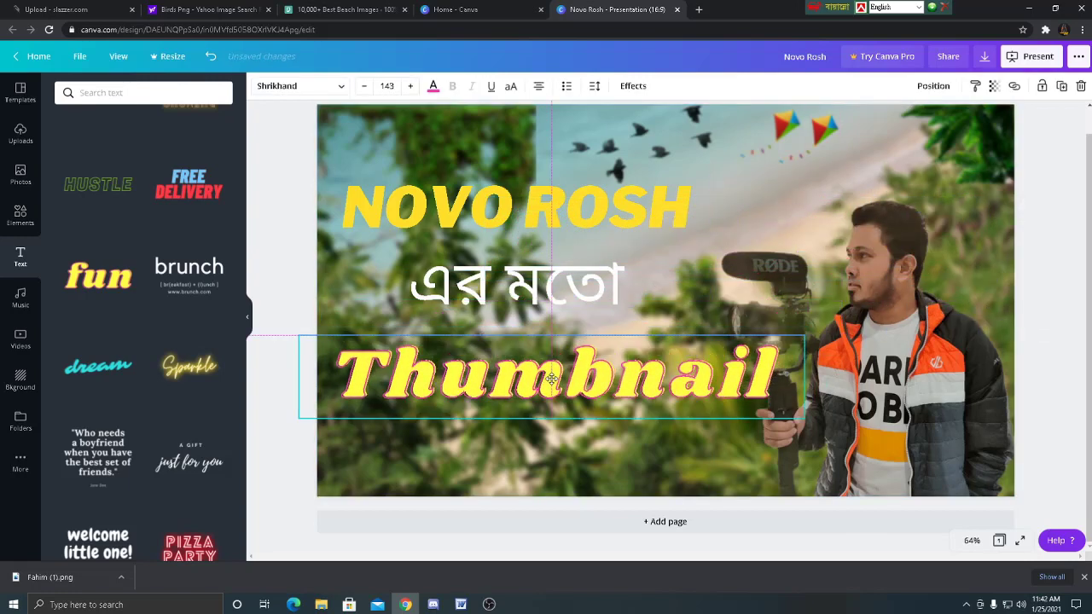
pyautogui.moveTo(803, 417); pyautogui.dragTo(754, 409)
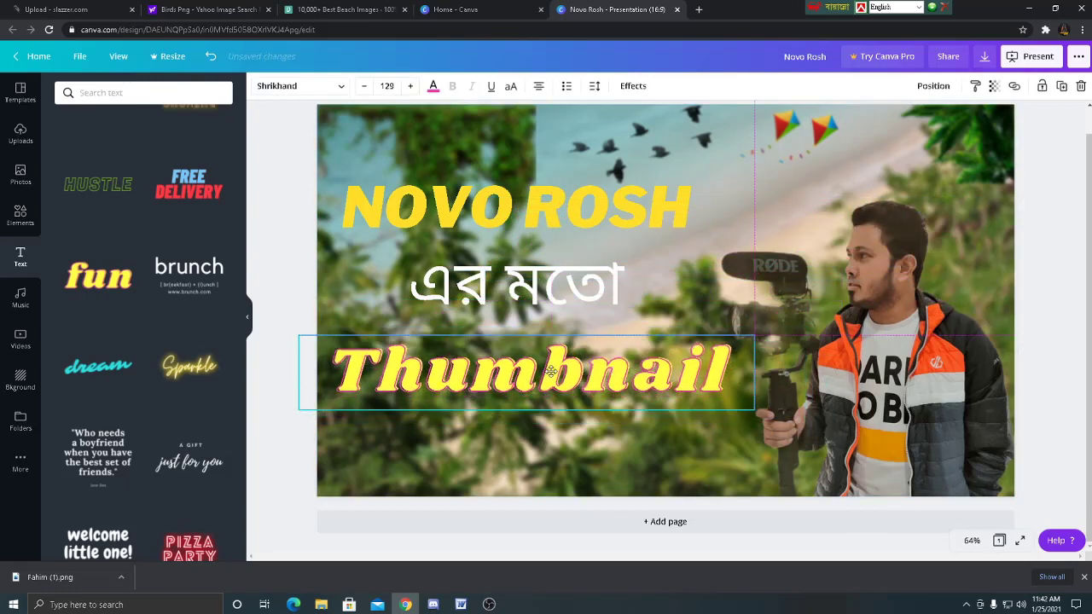
pyautogui.moveTo(551, 371); pyautogui.dragTo(556, 373)
pyautogui.click(799, 482)
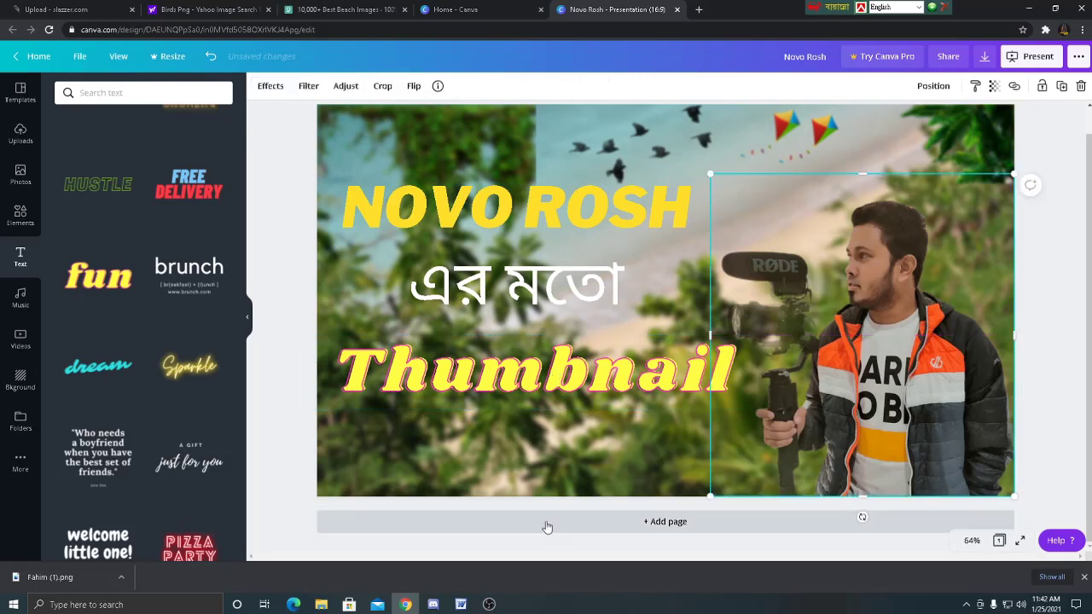
pyautogui.click(667, 471)
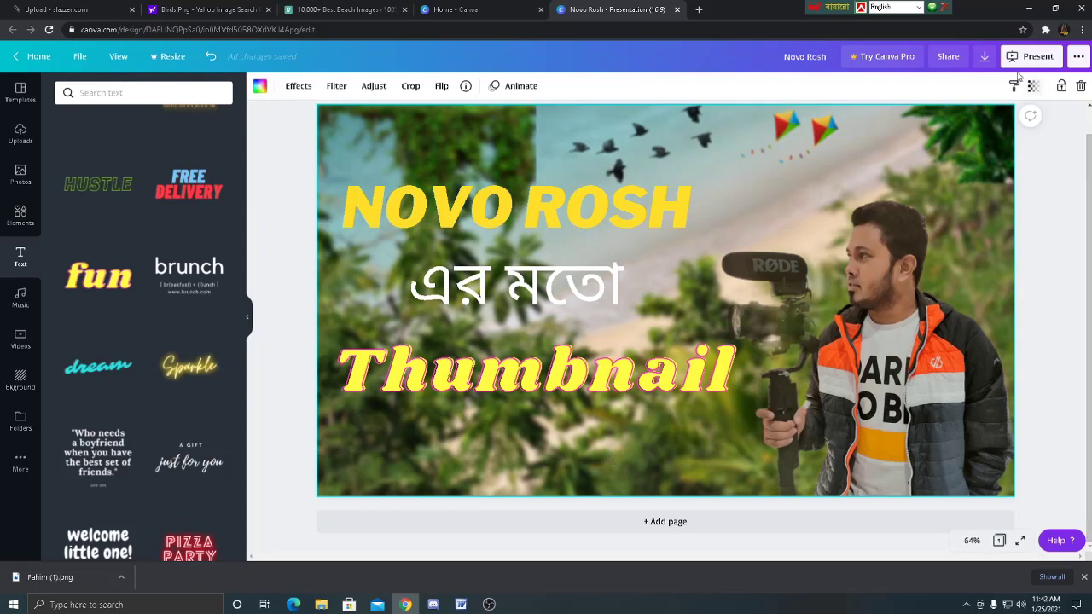
# - Download the finished design as a PNG image
pyautogui.click(984, 57)
pyautogui.click(981, 136)
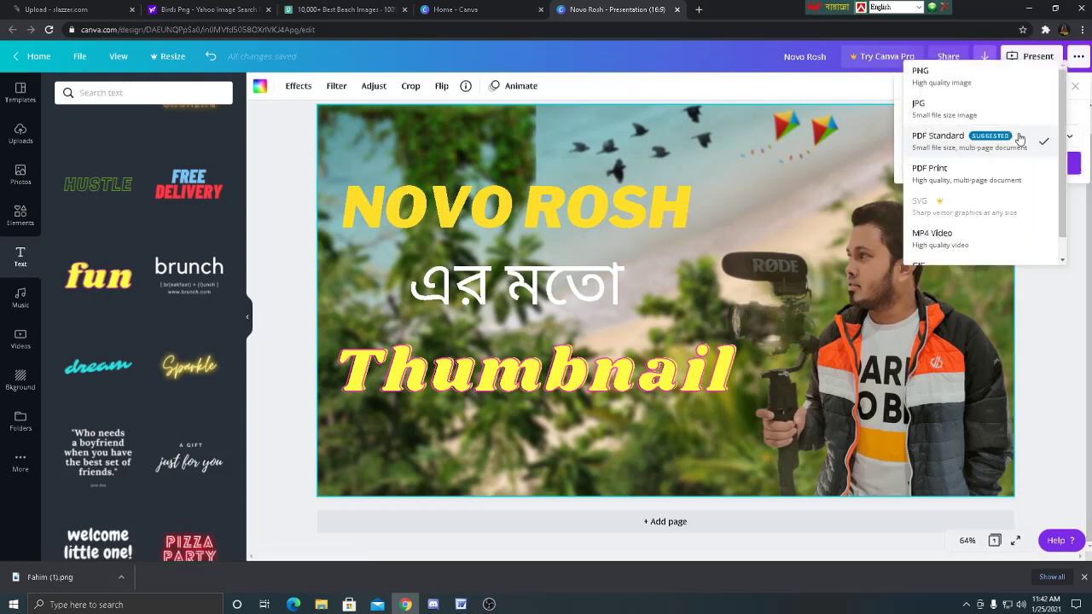
pyautogui.click(943, 77)
pyautogui.click(985, 250)
# - Download the design again as a JPG image and dismiss the Canva Pro scheduling offer
pyautogui.click(985, 58)
pyautogui.click(981, 137)
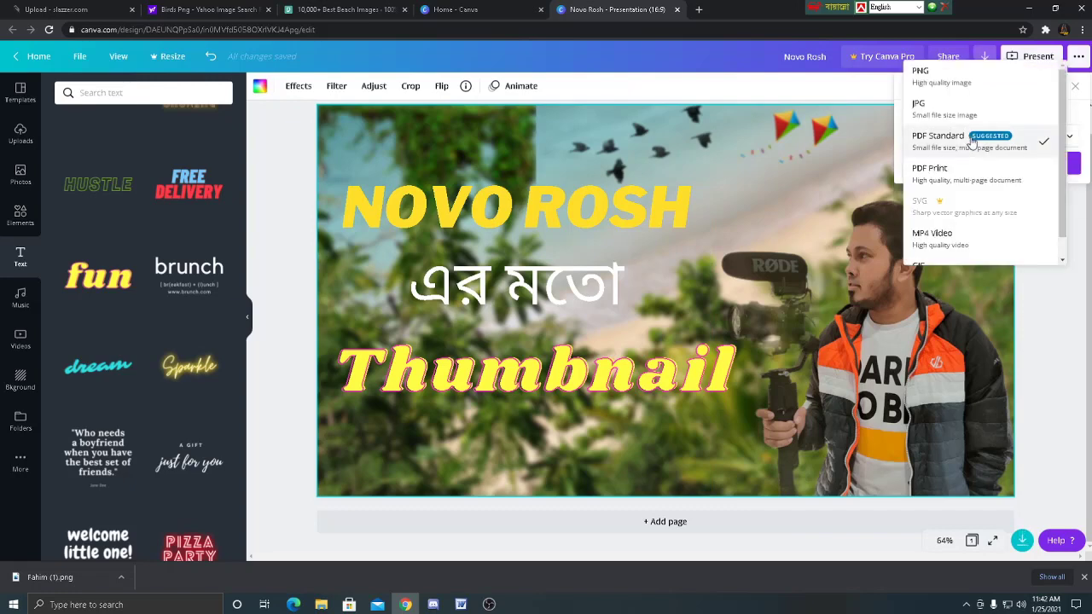
pyautogui.click(925, 103)
pyautogui.click(981, 244)
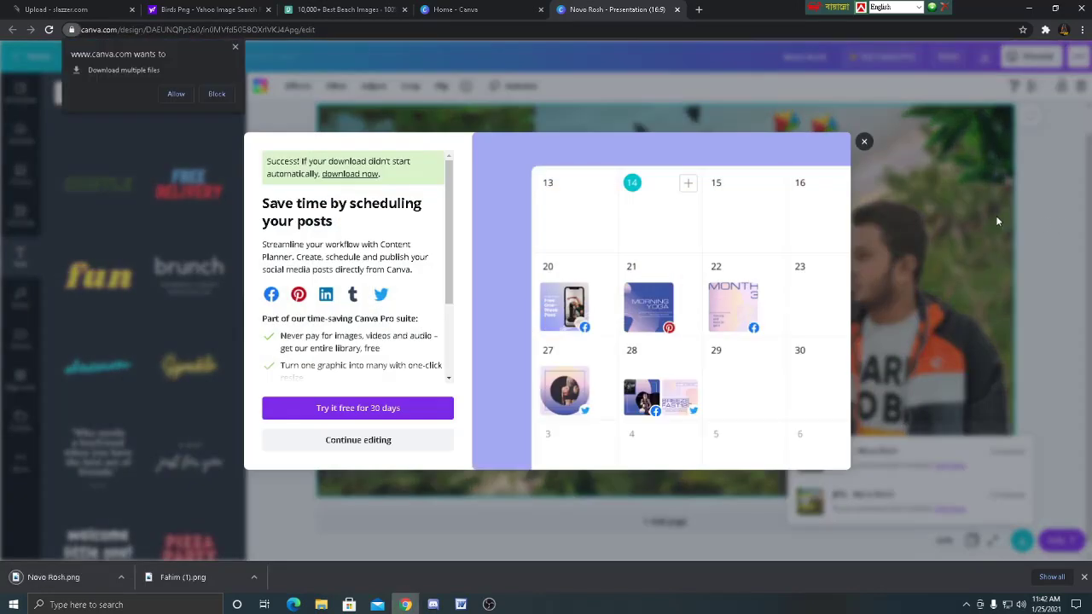
pyautogui.click(994, 214)
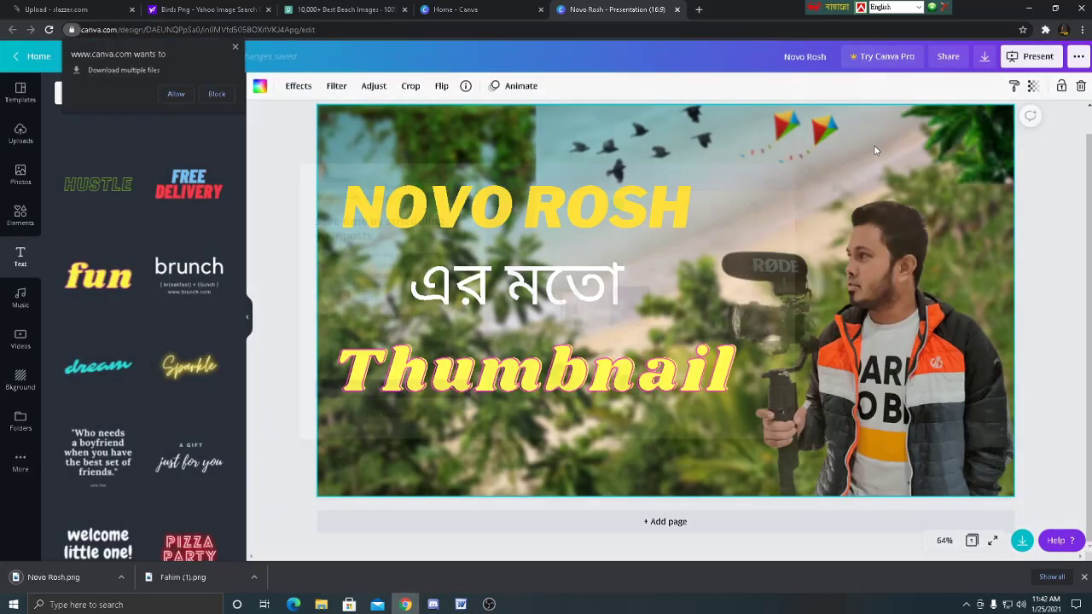
# - Show the downloaded Novo Rosh.png in its folder and open it in Photos to view the thumbnail
pyautogui.click(121, 577)
pyautogui.click(147, 539)
pyautogui.doubleClick(453, 358)
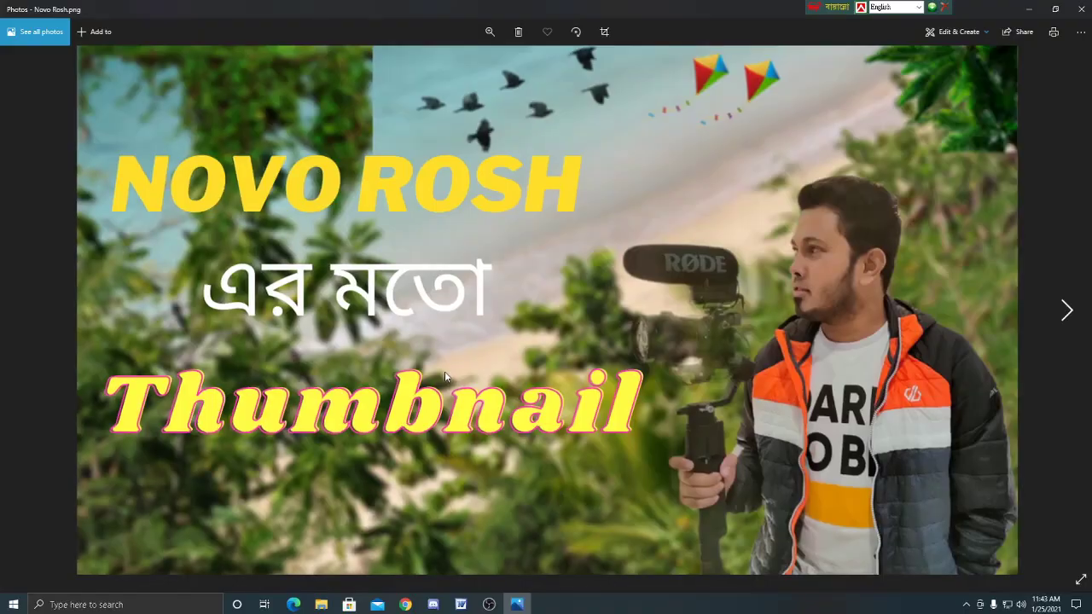